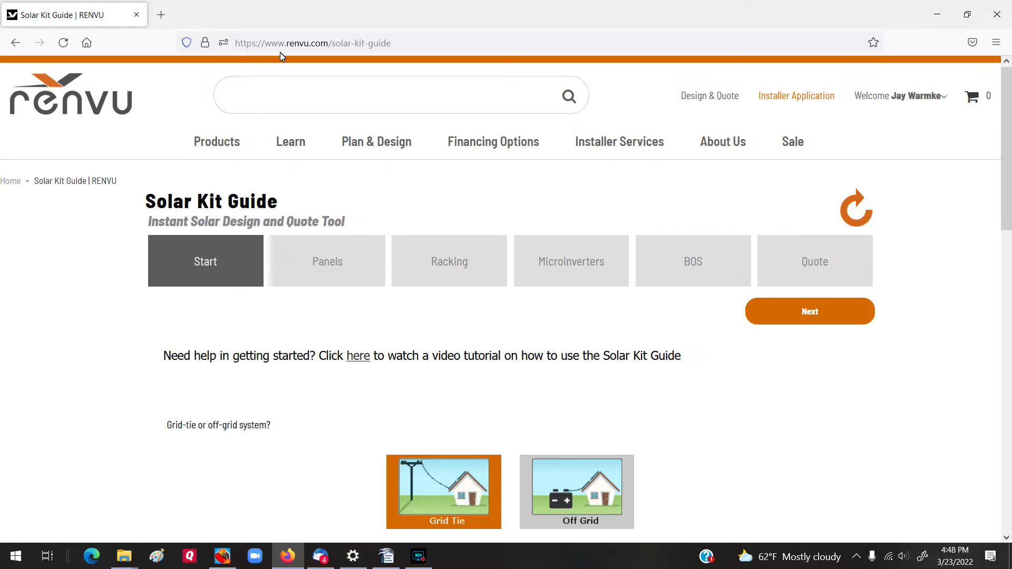
Choose String Inverters as the inverter preference over microinverters.
mouse_move(370, 140)
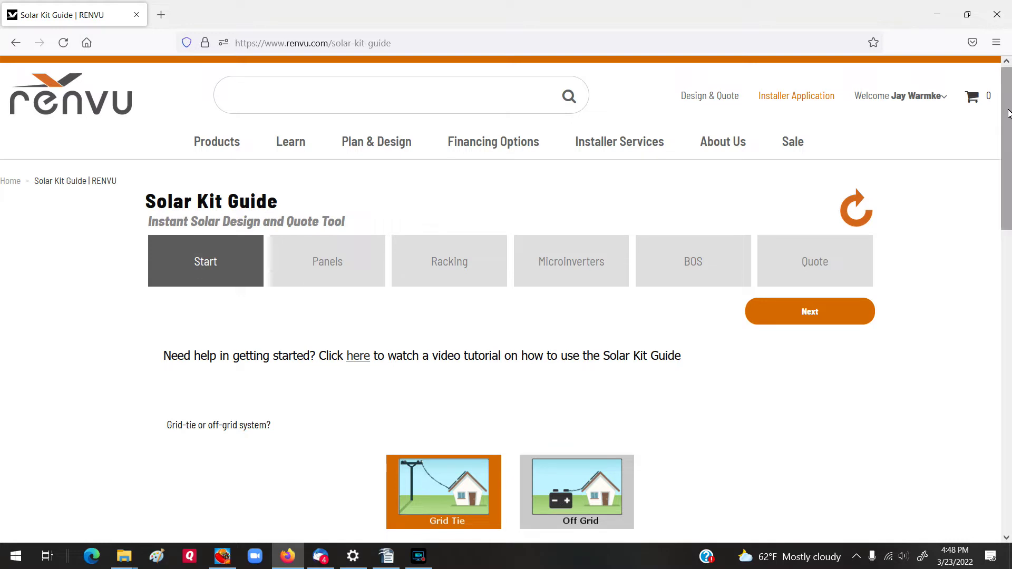
left_click_drag(1008, 113, 1008, 212)
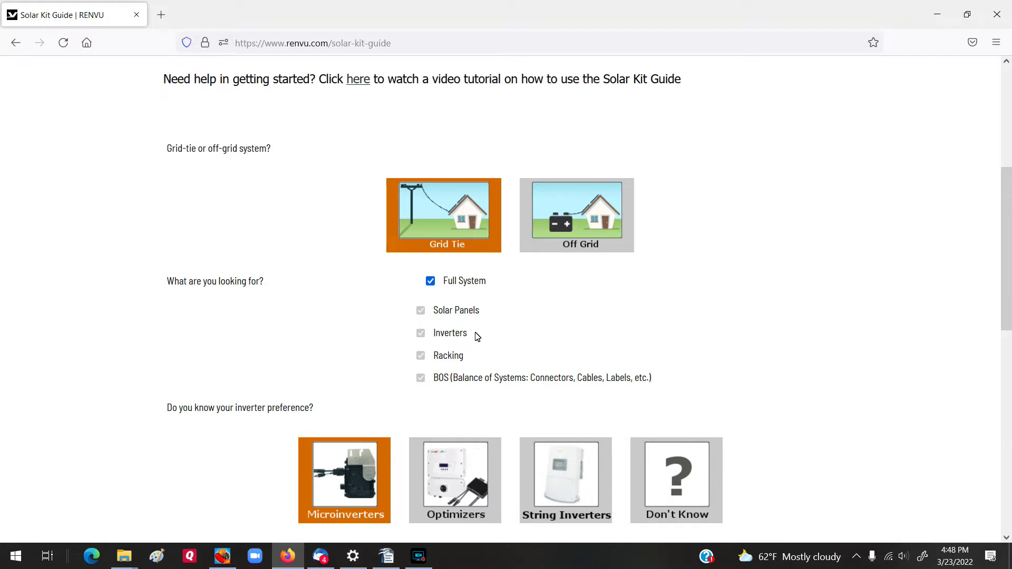
left_click_drag(1003, 183, 1003, 266)
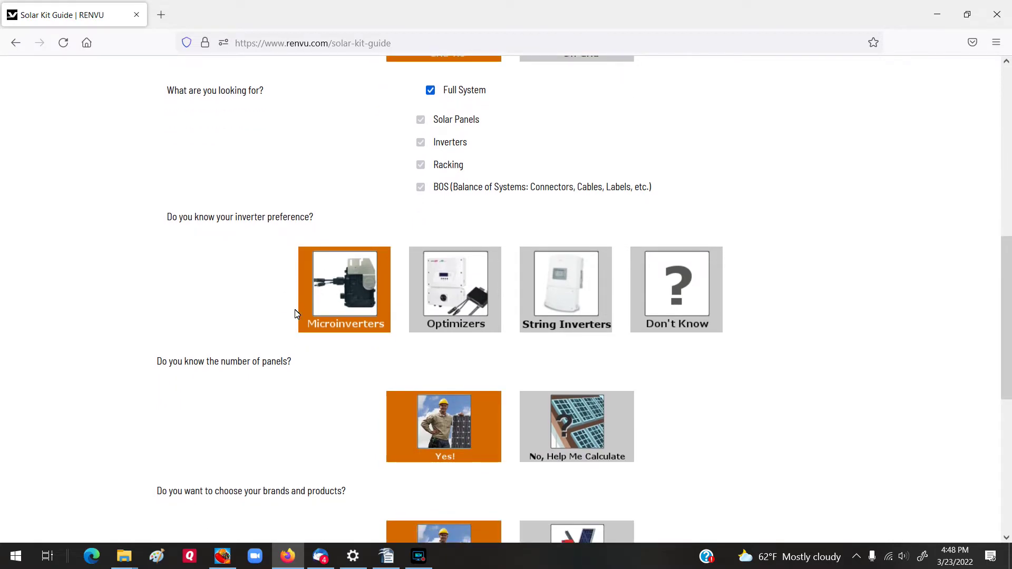
left_click(554, 291)
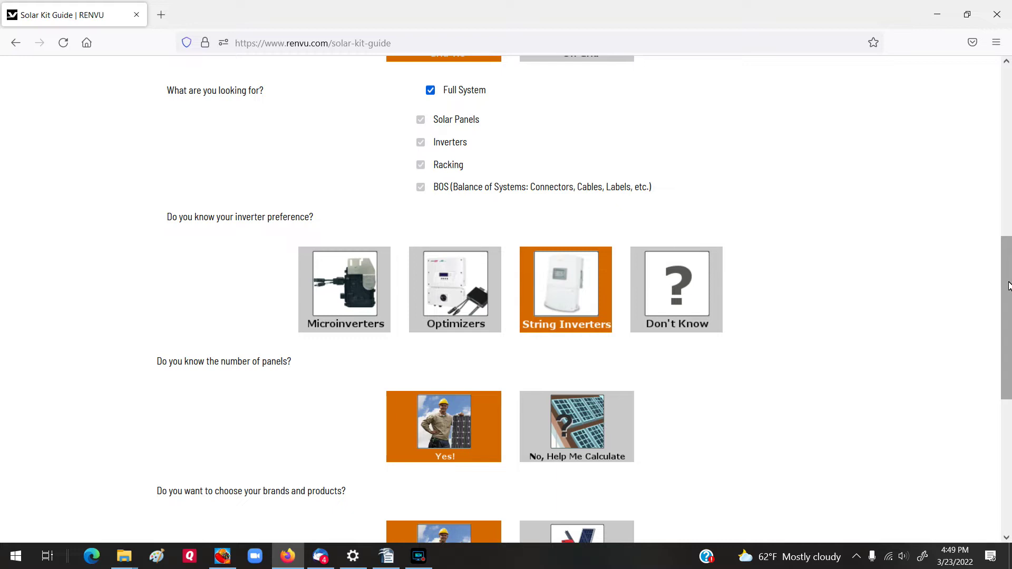
Ask for help calculating the panel count and continue to the Panels step.
left_click_drag(1008, 286, 1008, 327)
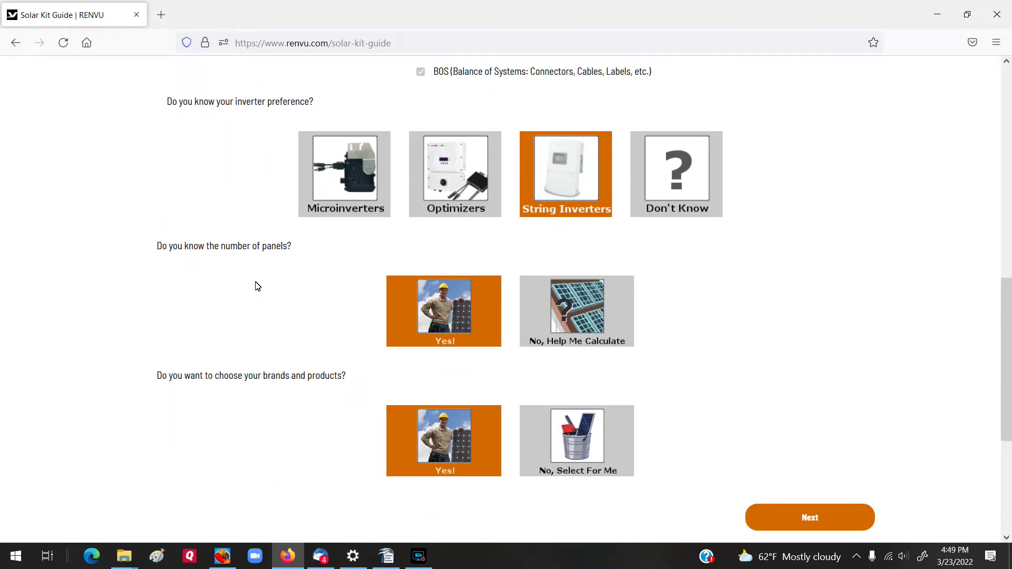
left_click(588, 313)
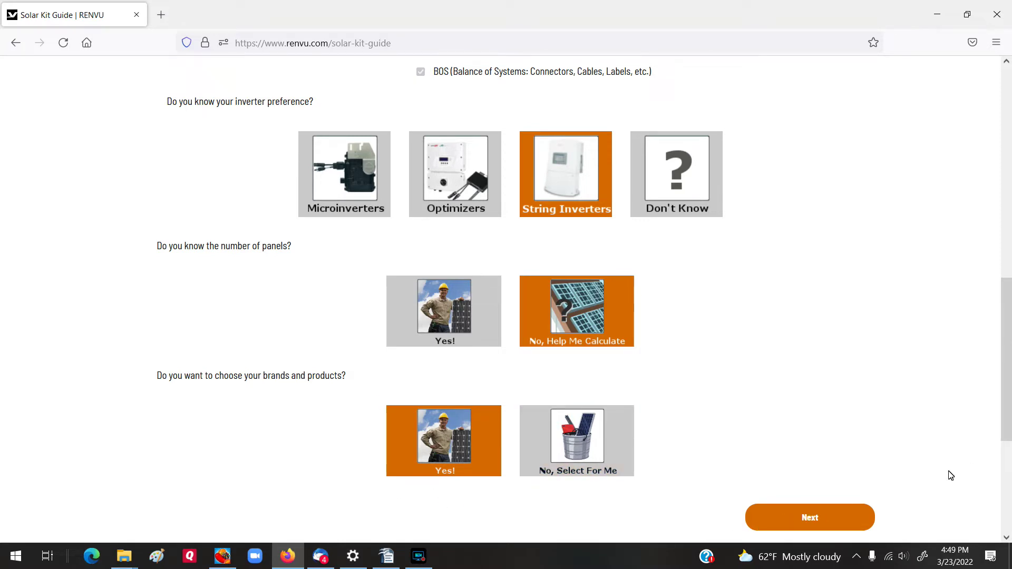
scroll(817, 269, "up", 10)
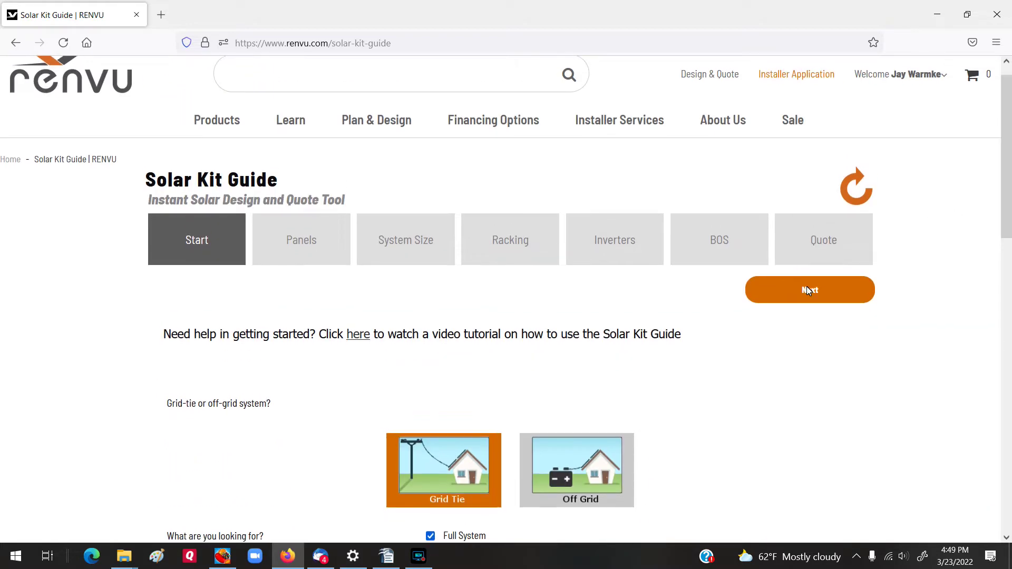
left_click(806, 290)
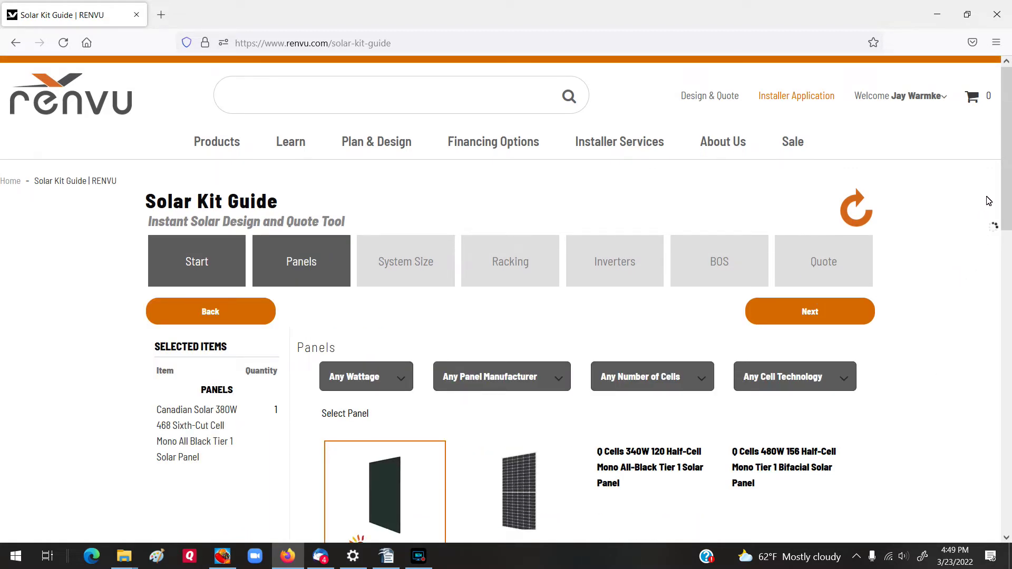
Pick the Canadian Solar 380W panel card and continue to System Size.
left_click_drag(1008, 173, 998, 218)
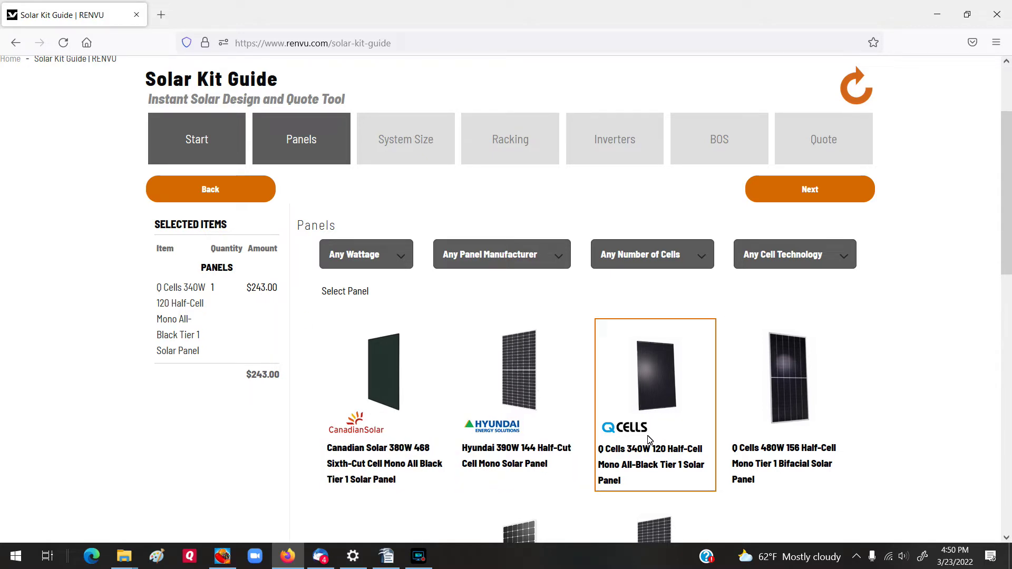
left_click(378, 394)
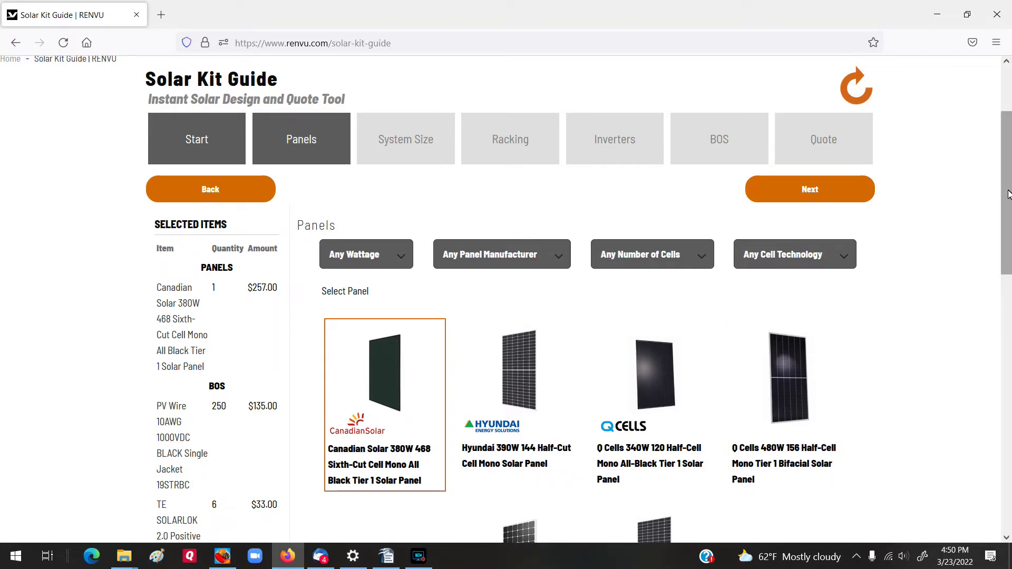
mouse_move(1007, 194)
left_mouse_down()
mouse_move(1007, 347)
mouse_move(1008, 202)
left_mouse_up()
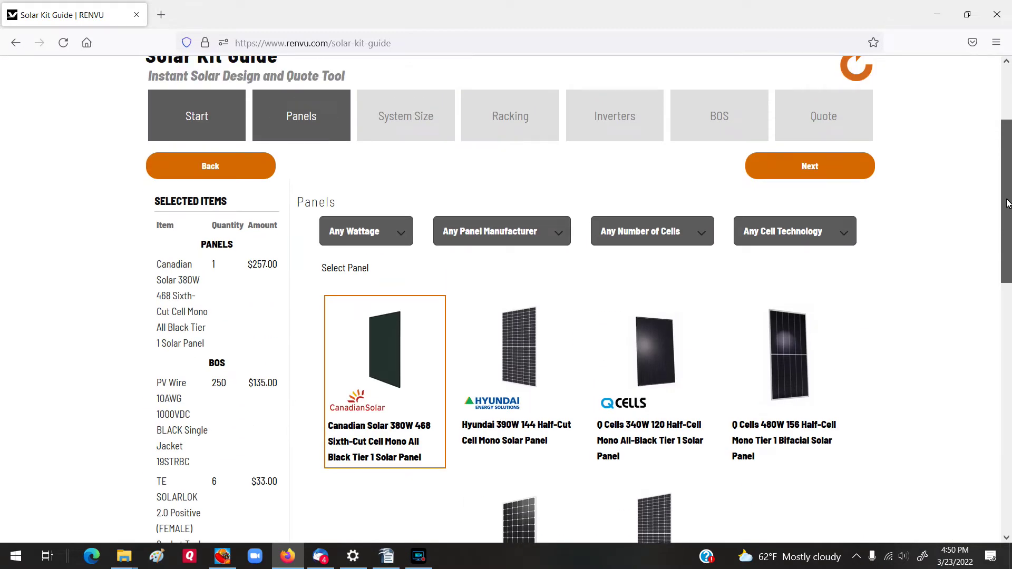
left_click(816, 167)
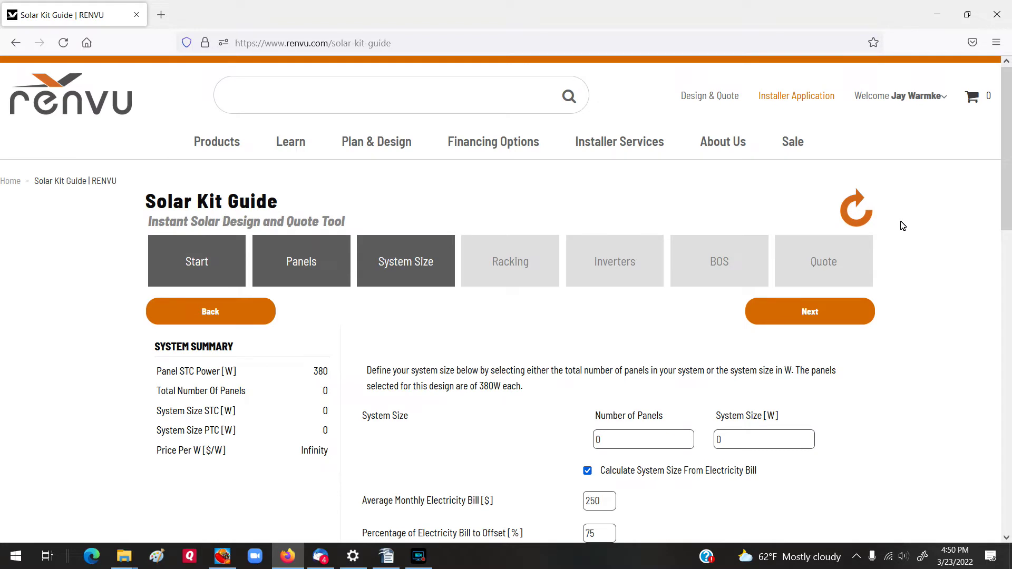
Enter a $120 monthly bill, 100% offset and $0.13 per kWh.
scroll(616, 294, "down", 3)
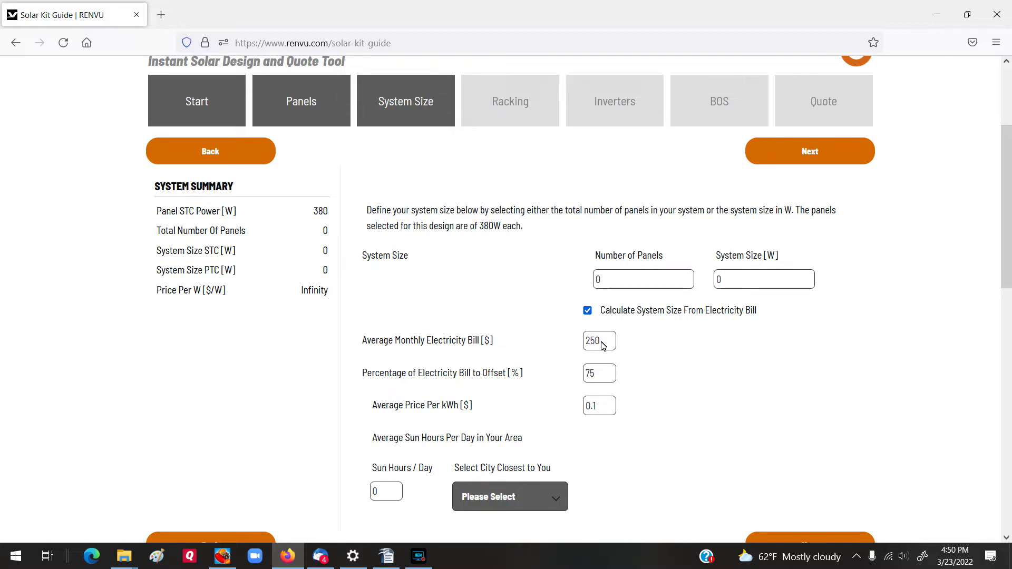
left_click_drag(603, 345, 580, 357)
type("1")
double_click(594, 377)
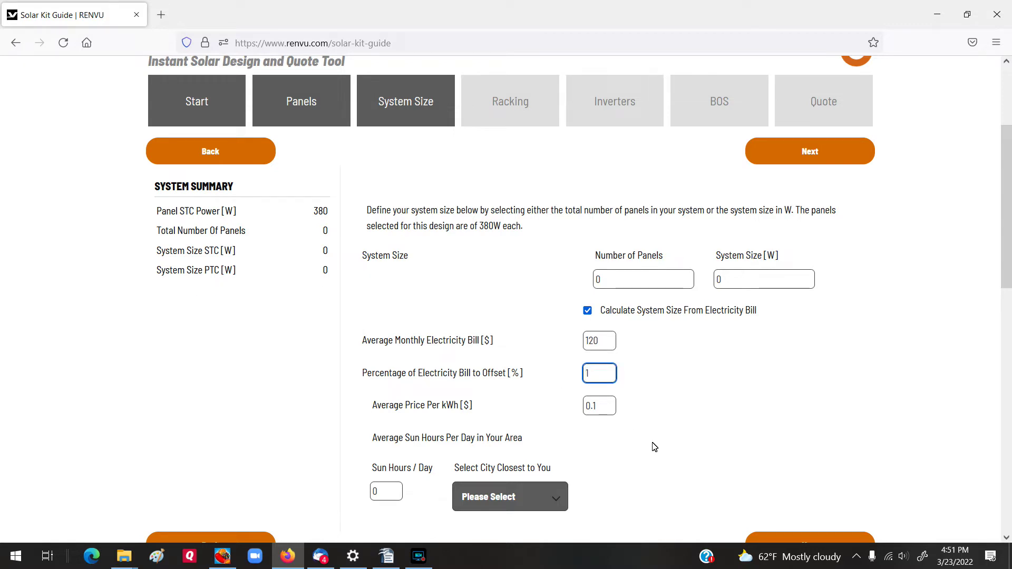
type("00")
left_click(601, 411)
type("3")
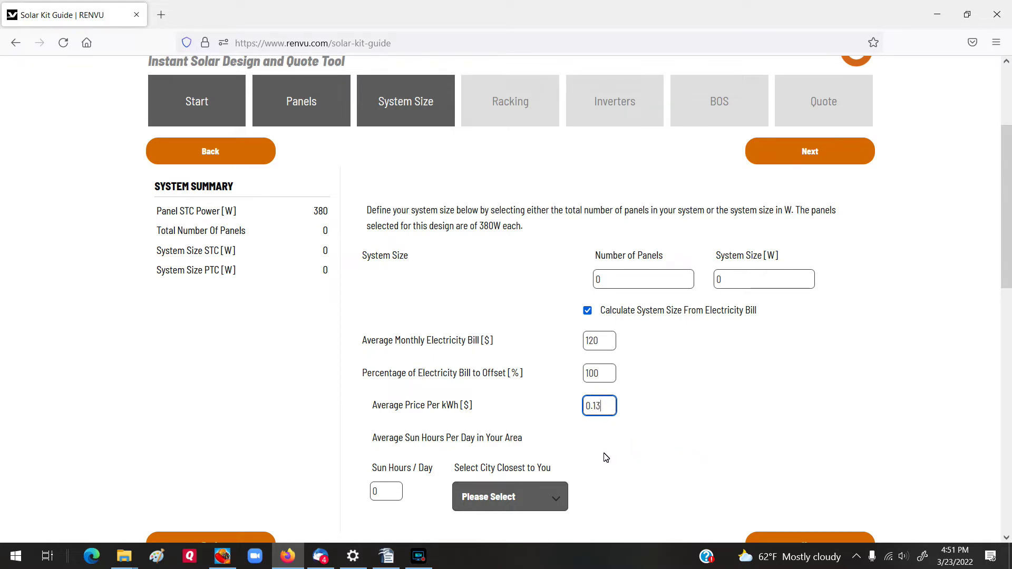
Choose MO St. Louis as the nearest city and continue to Racking with 19 panels.
left_click(554, 500)
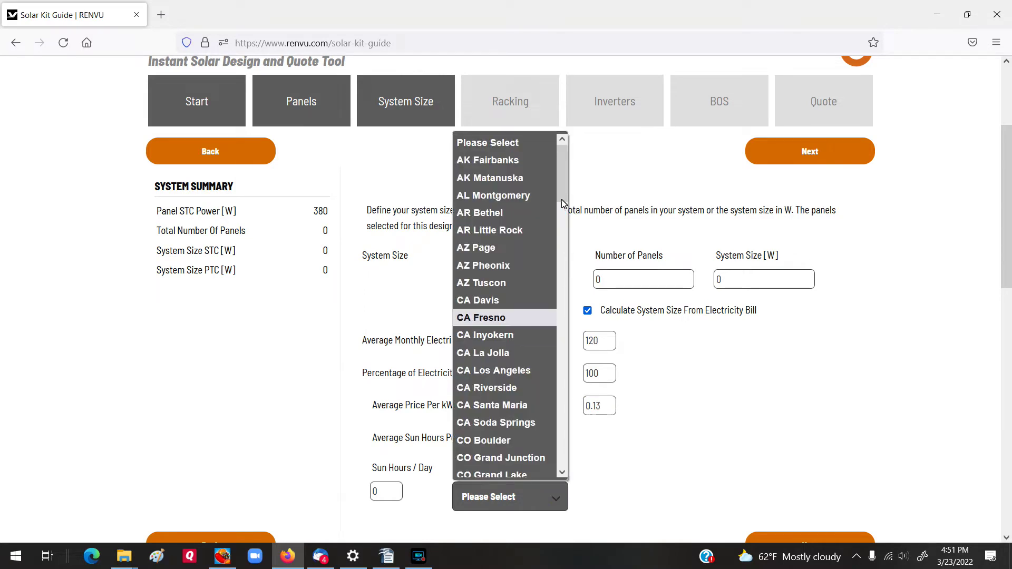
left_click_drag(563, 204, 593, 326)
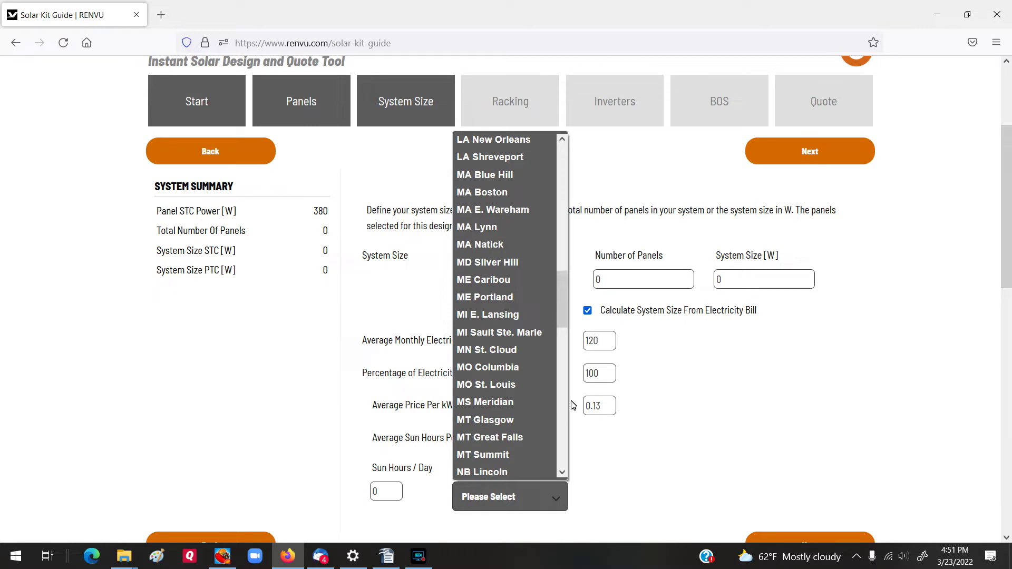
left_click(511, 385)
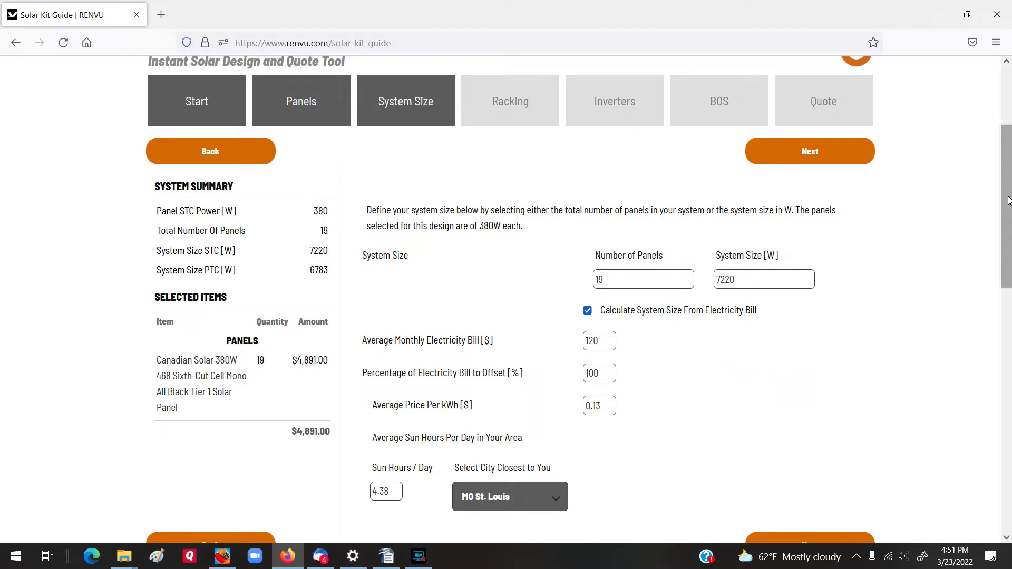
scroll(1007, 200, "down", 6)
scroll(1008, 199, "up", 5)
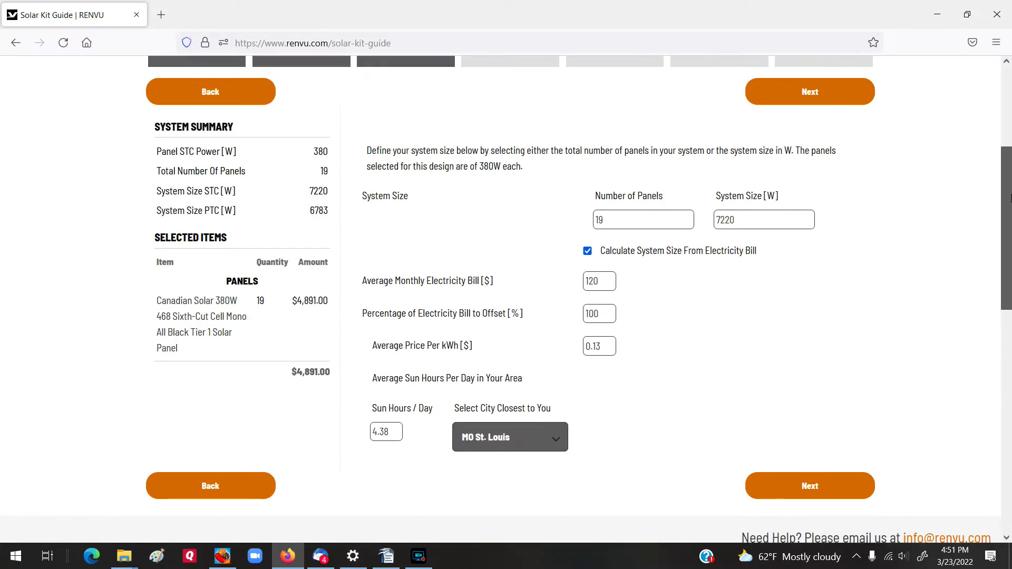
scroll(1009, 198, "up", 3)
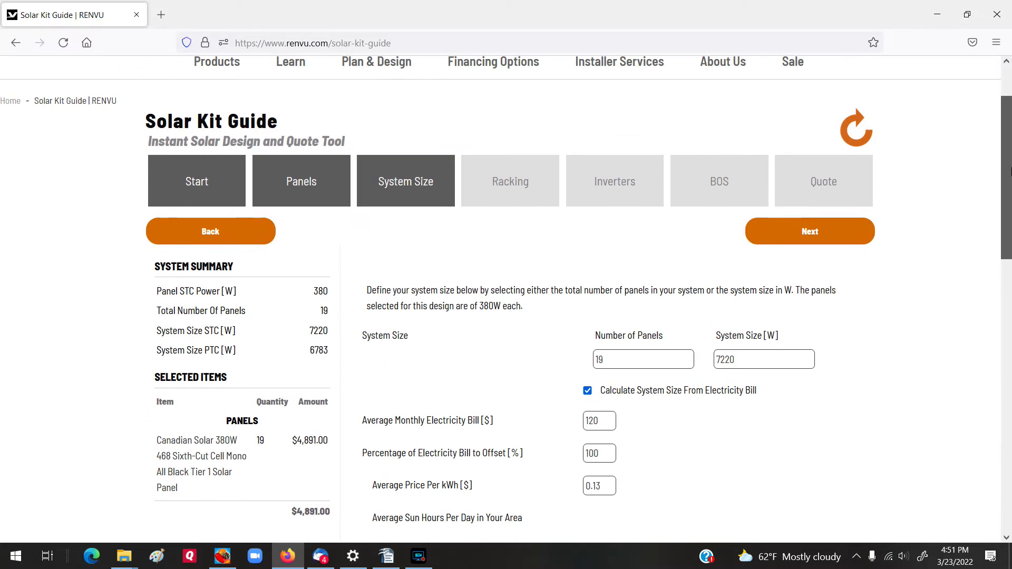
left_click(810, 232)
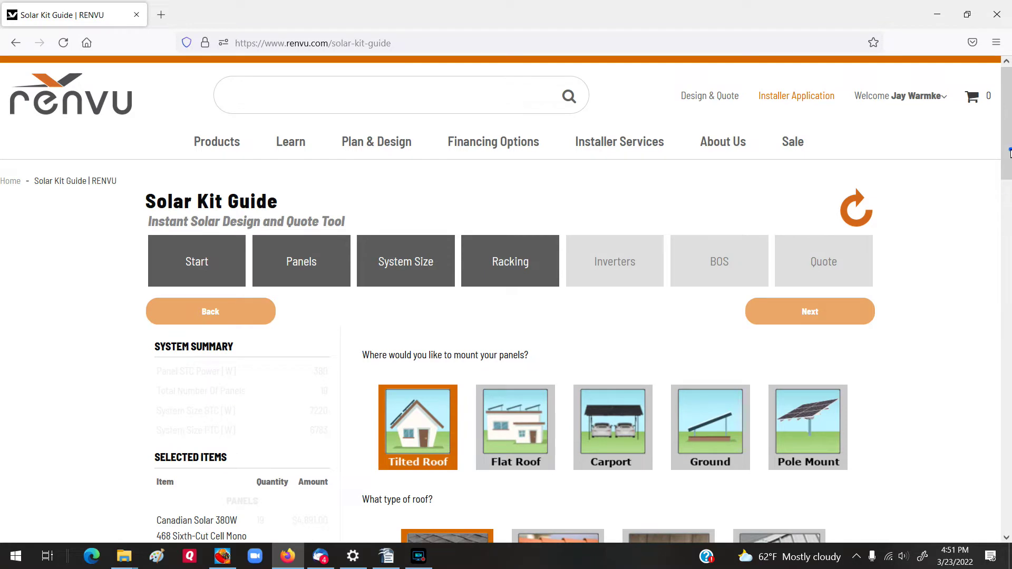
left_click_drag(1009, 153, 1009, 213)
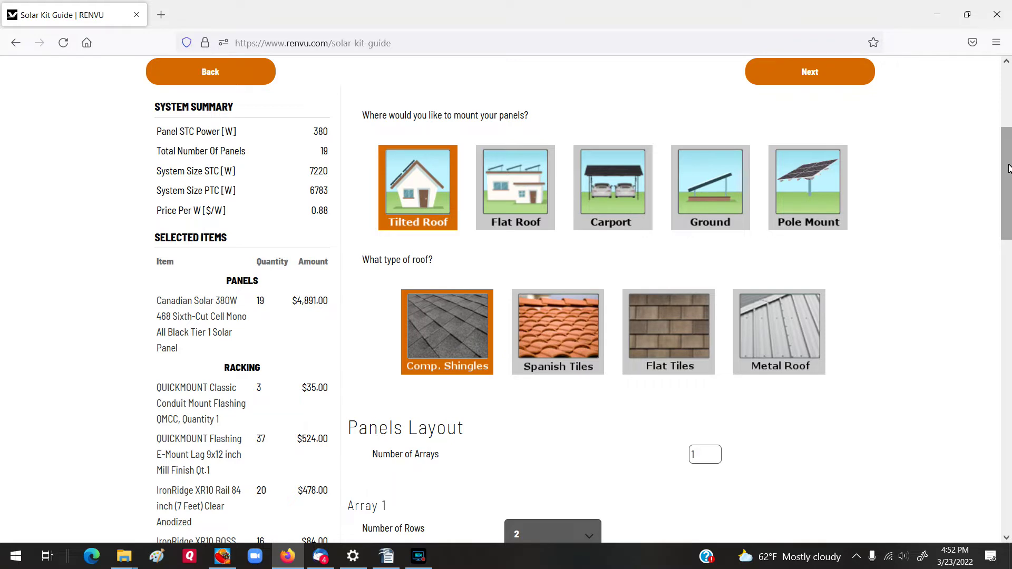
left_click_drag(1008, 167, 1009, 225)
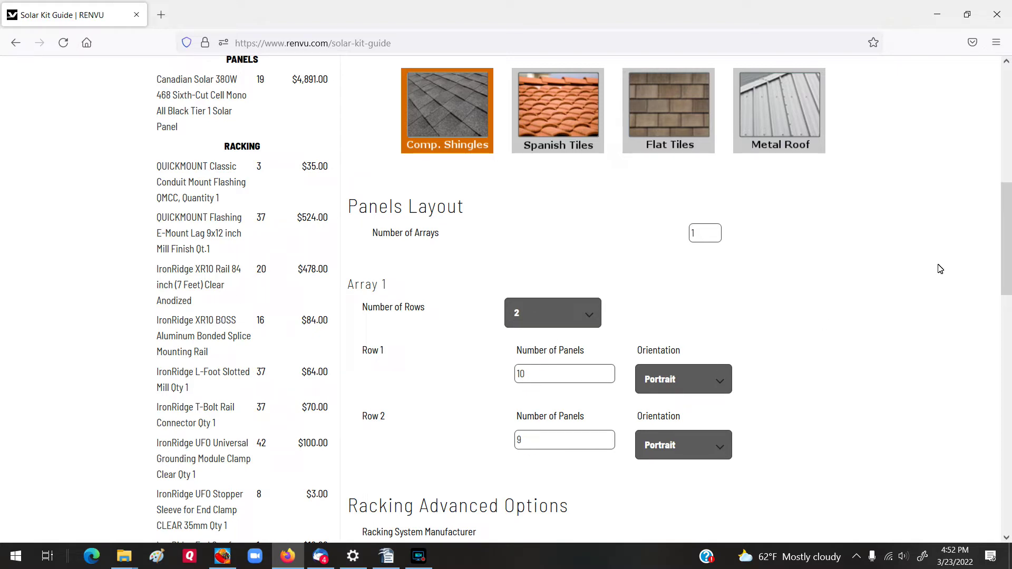
left_click_drag(1007, 229, 1007, 263)
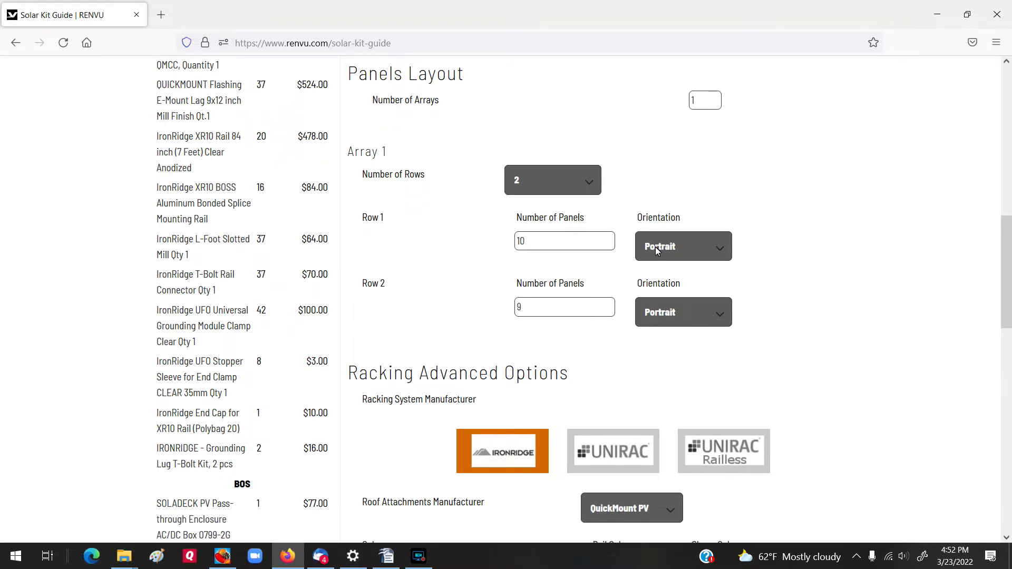
left_click(723, 253)
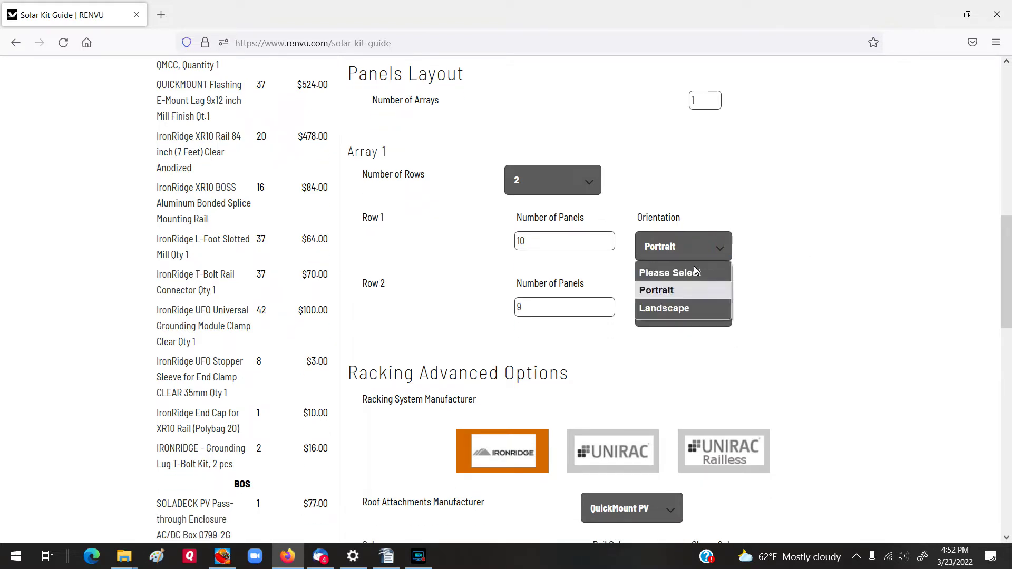
left_click(667, 291)
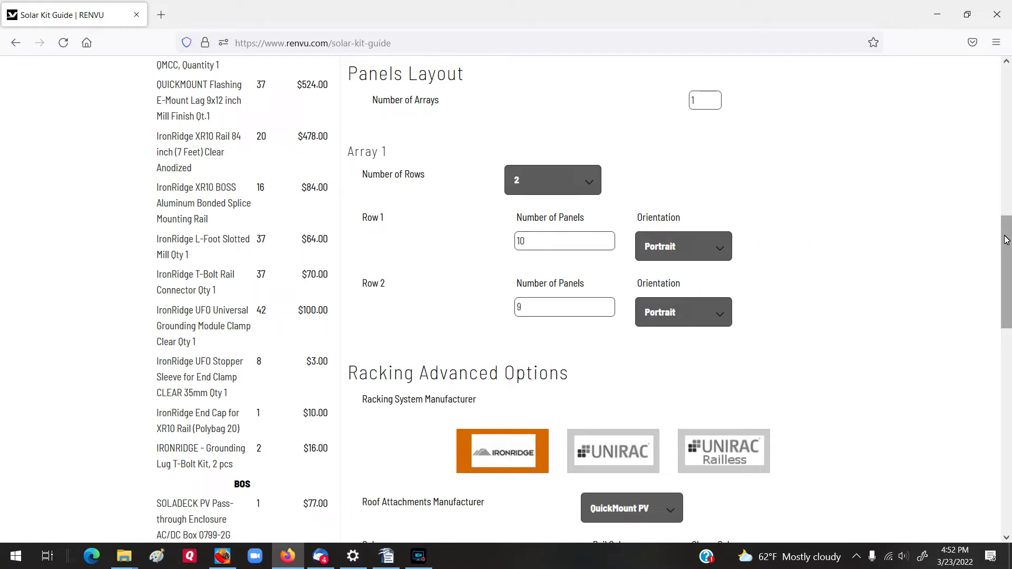
left_click_drag(1004, 240, 987, 294)
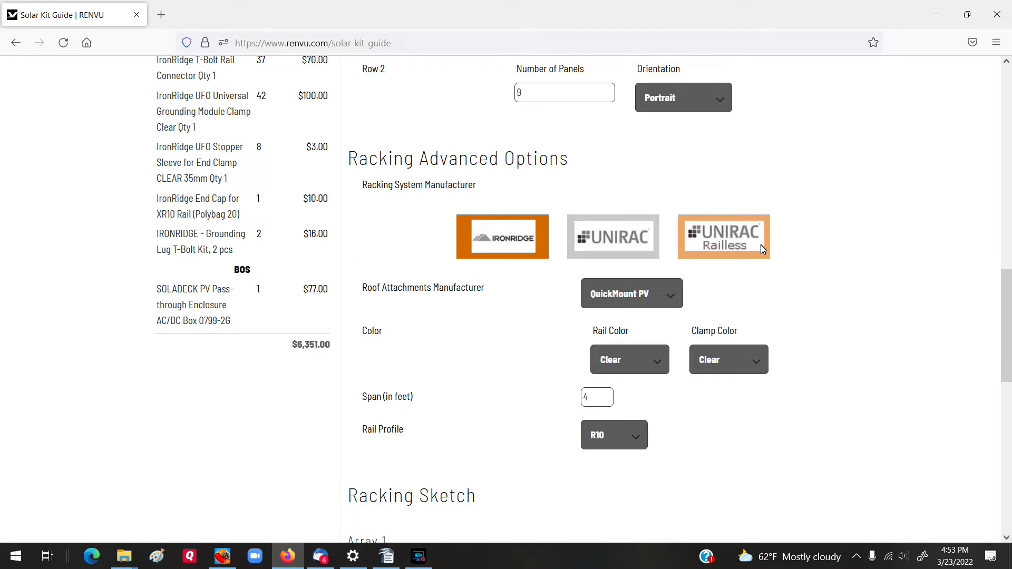
Keep IronRidge as the roof attachments manufacturer.
left_click(673, 298)
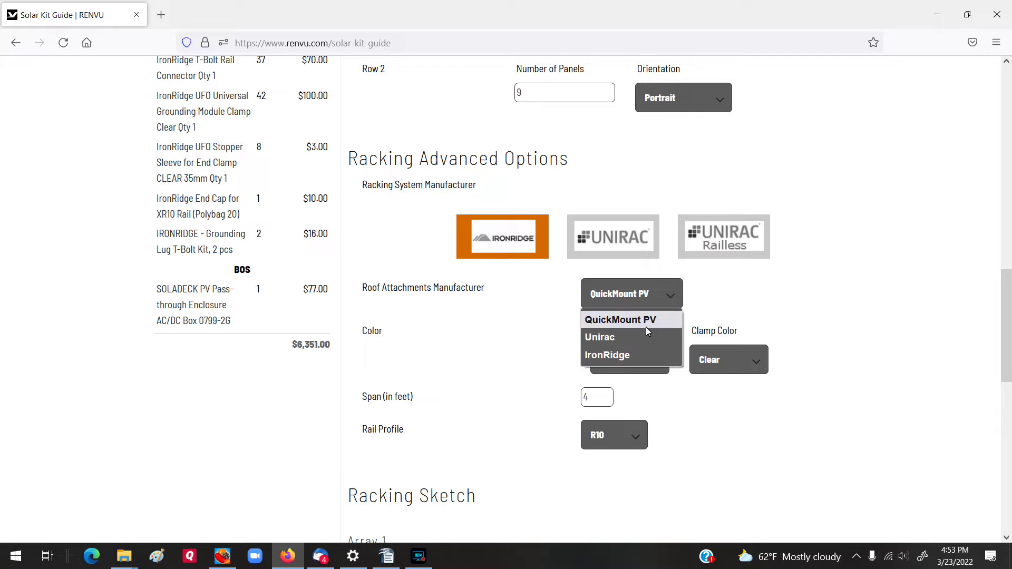
left_click(634, 355)
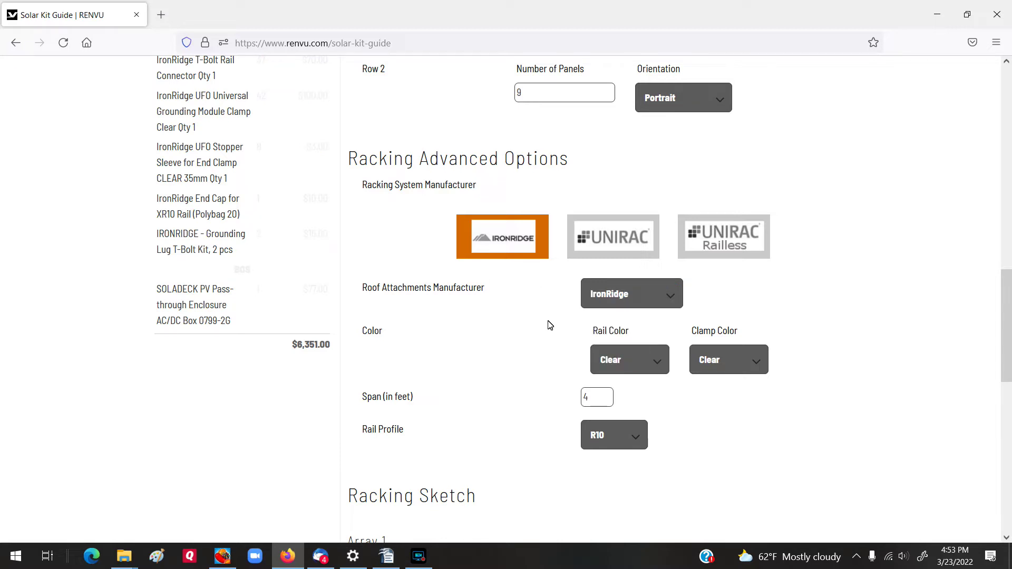
left_click(670, 295)
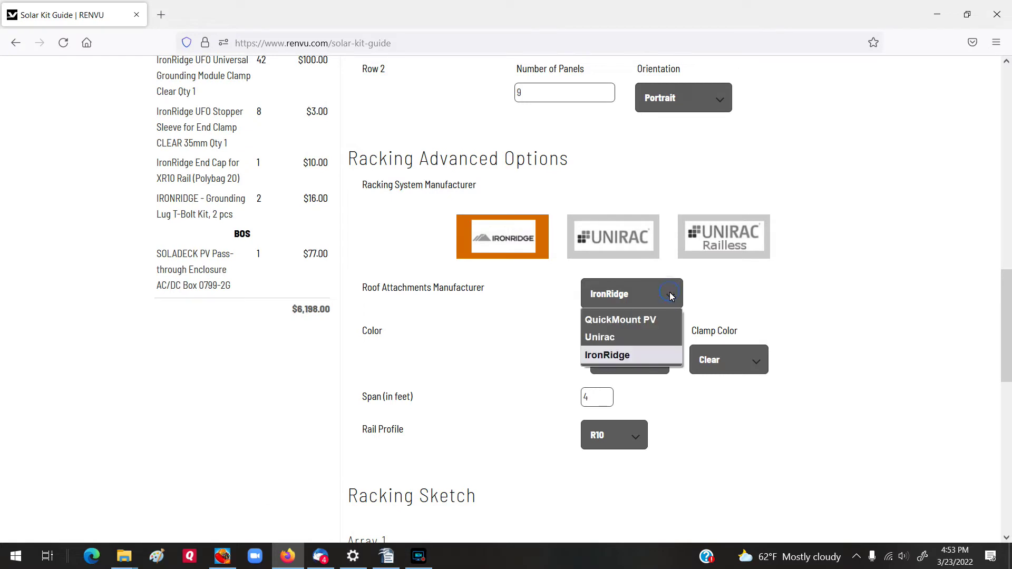
left_click(503, 325)
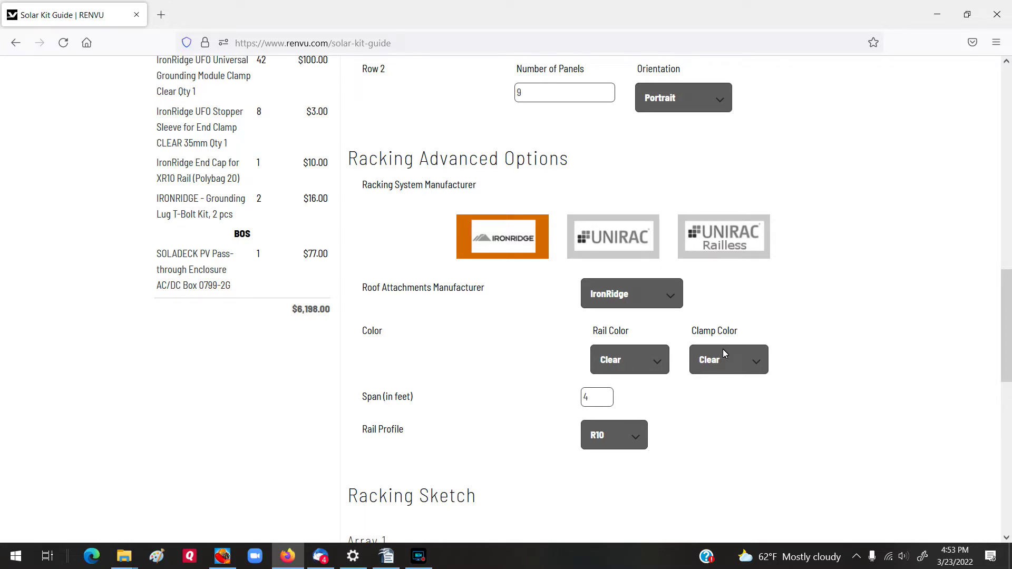
scroll(1009, 299, "up", 3)
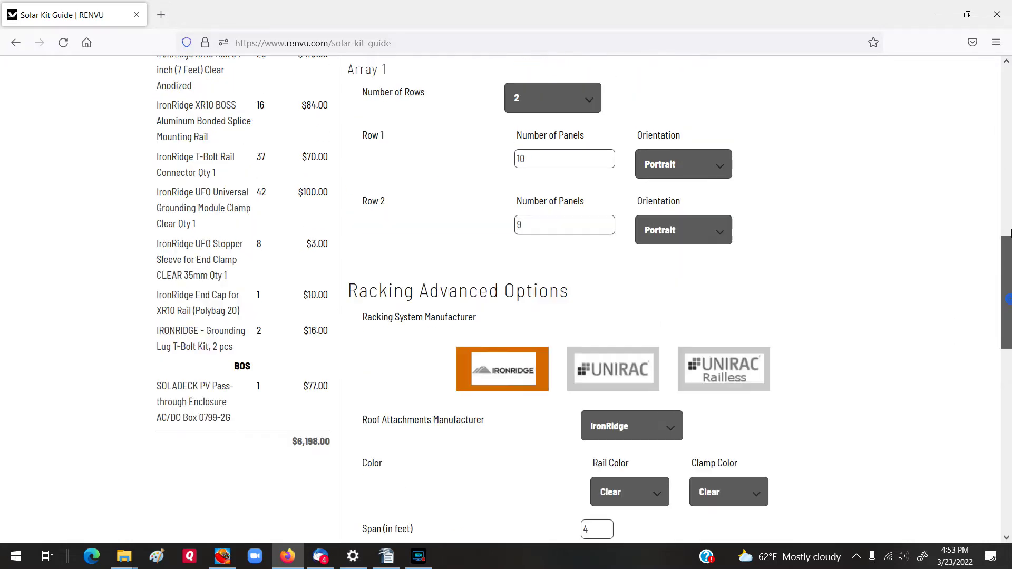
scroll(1008, 298, "up", 10)
scroll(1001, 295, "down", 10)
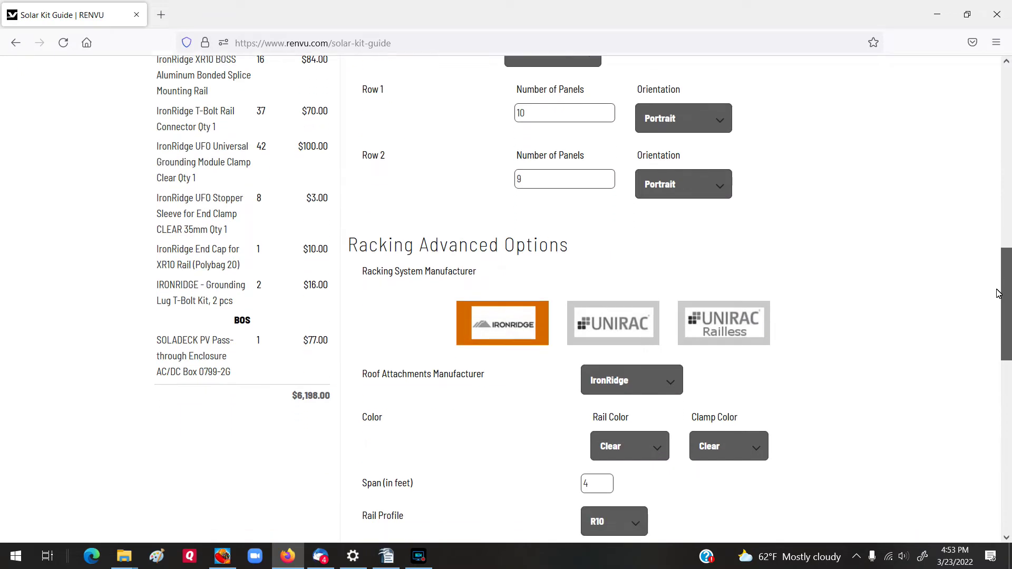
scroll(998, 294, "down", 3)
Set the clamp colour to Black and the rail profile to R100.
left_click(758, 321)
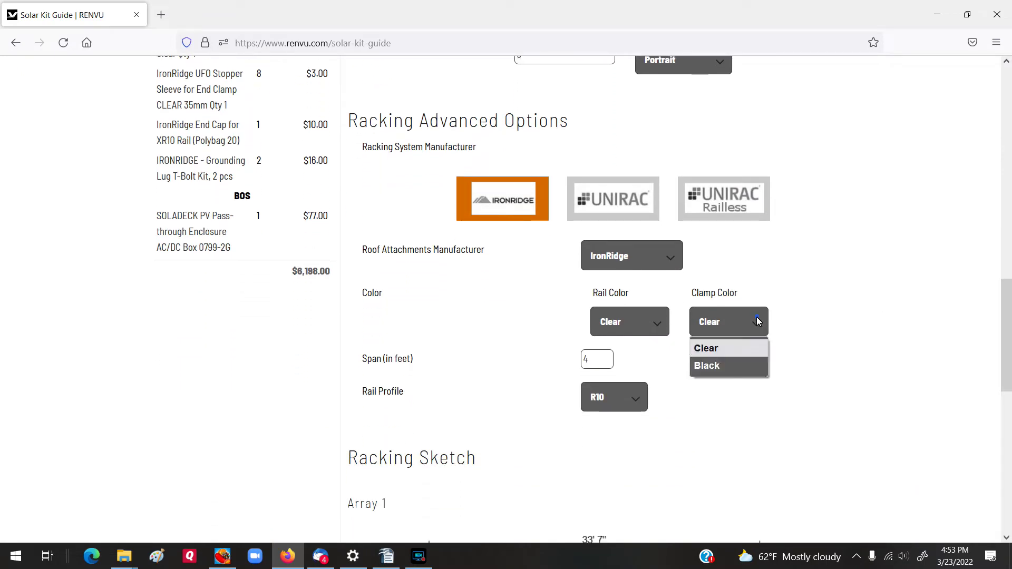
left_click(726, 365)
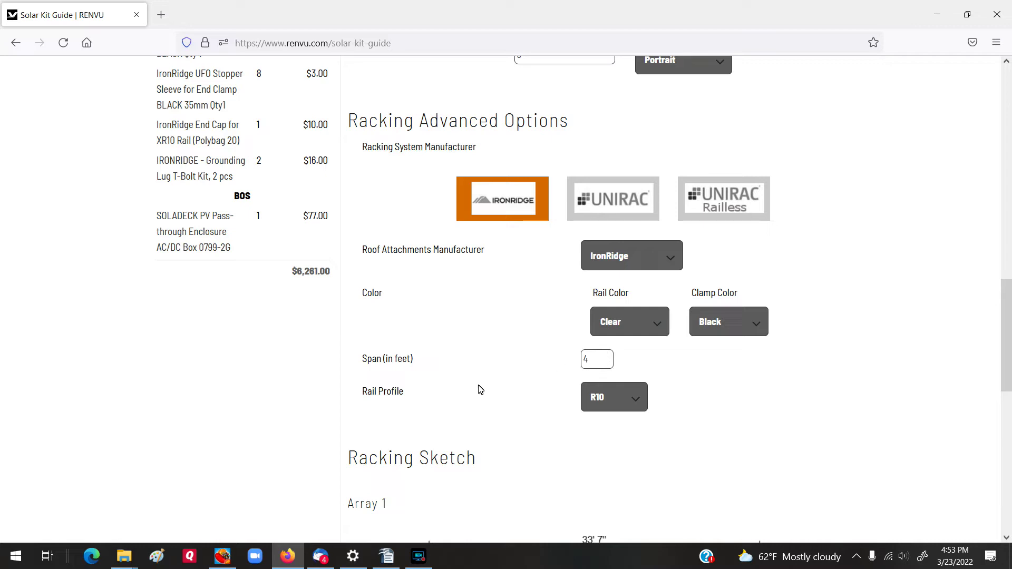
left_click(637, 402)
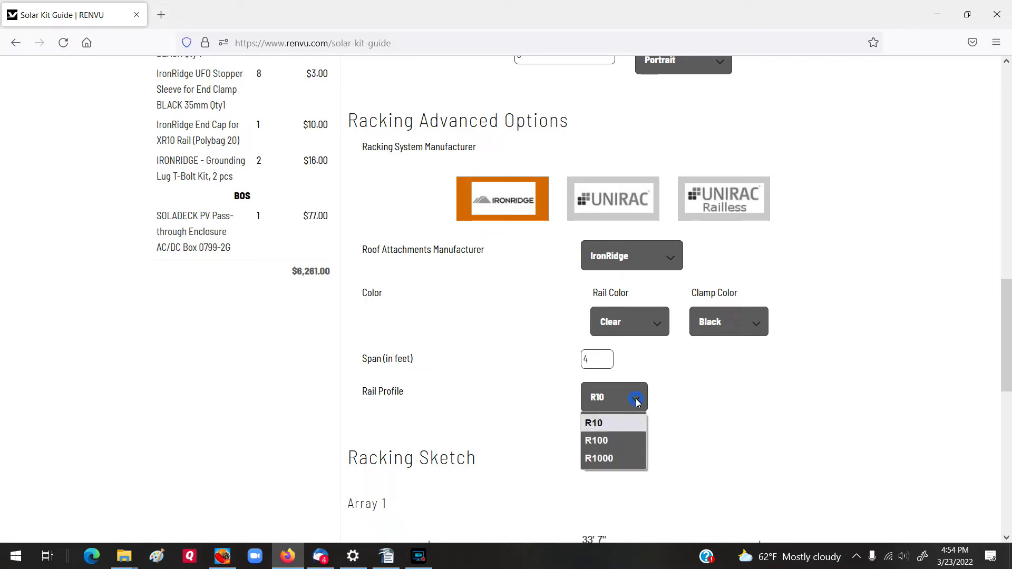
left_click(616, 444)
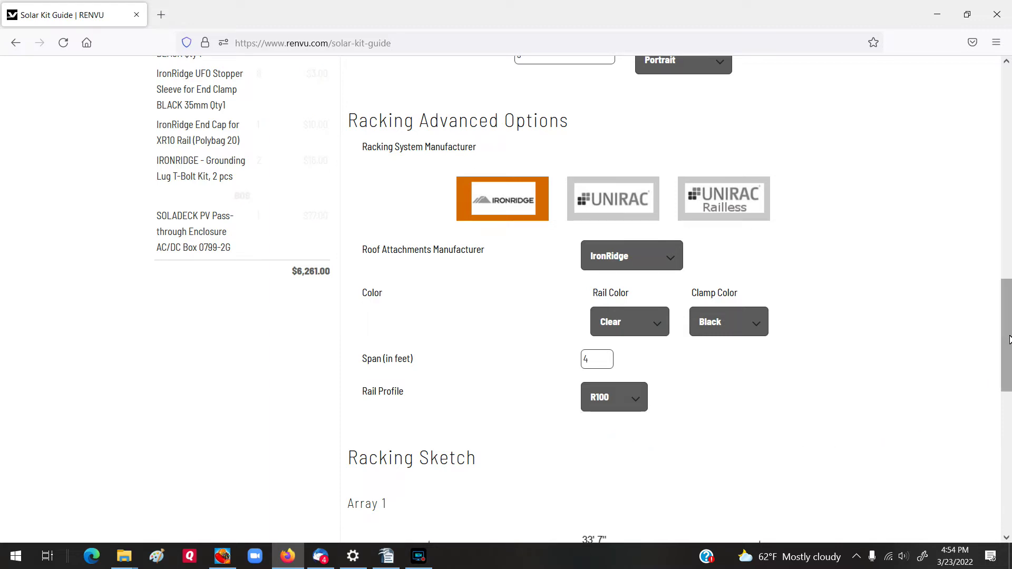
scroll(1008, 340, "down", 3)
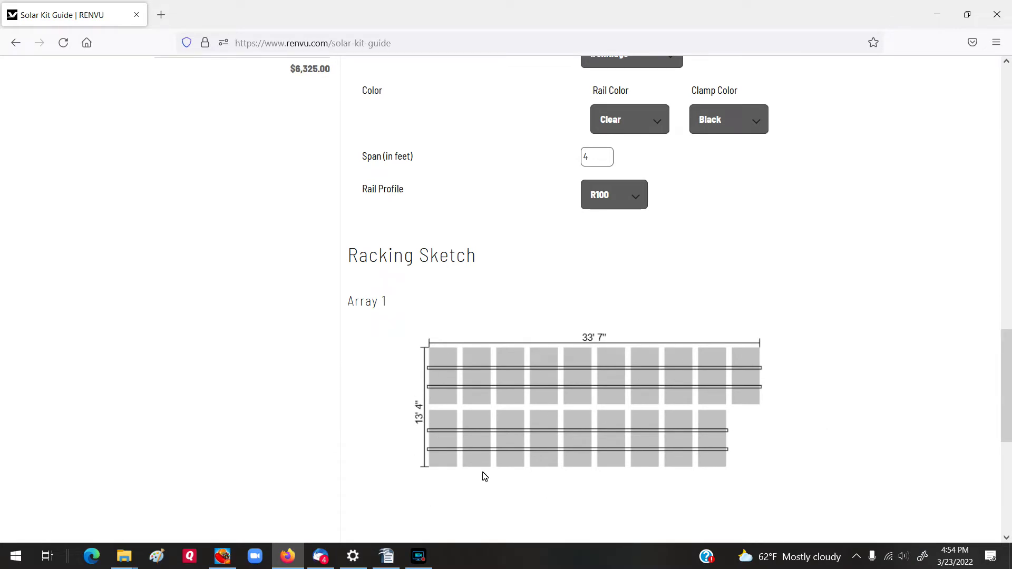
scroll(1008, 400, "down", 2)
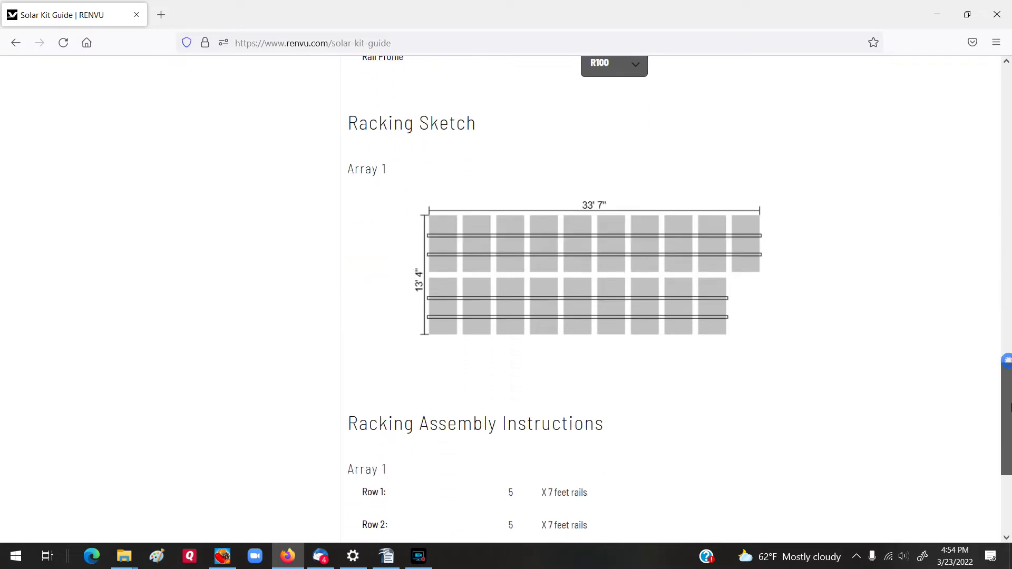
scroll(1009, 406, "down", 2)
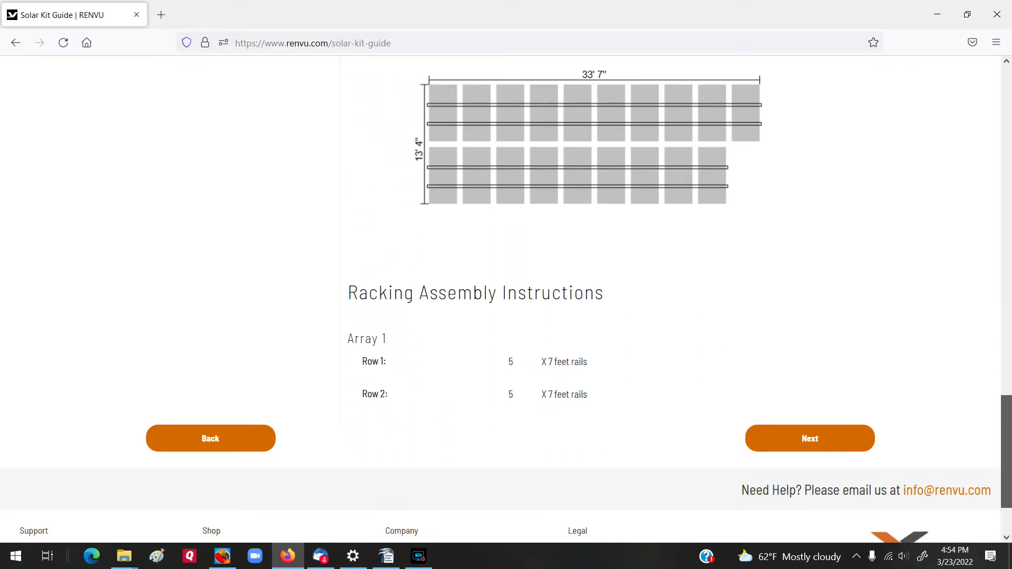
scroll(1008, 316, "up", 6)
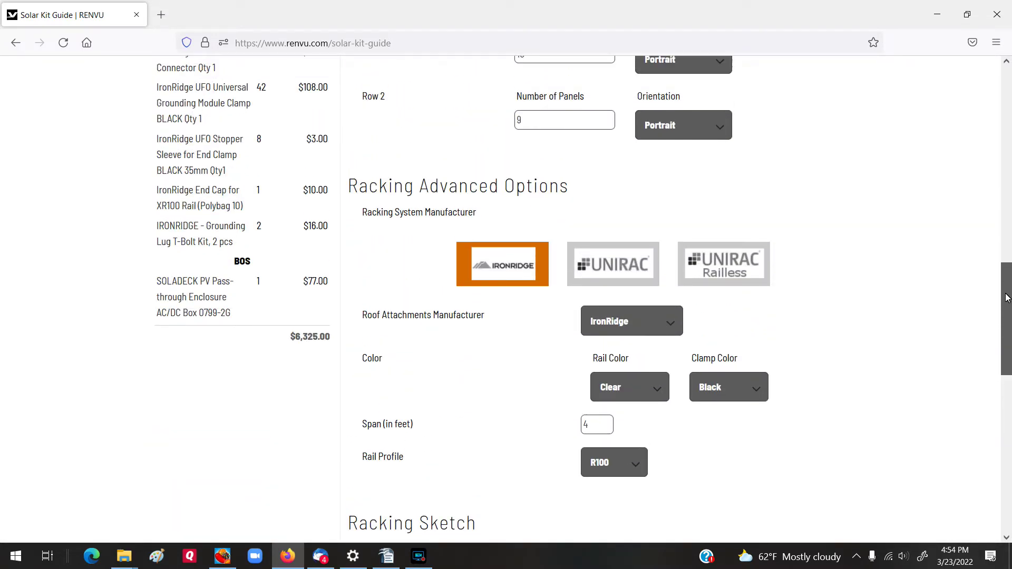
scroll(1006, 297, "up", 2)
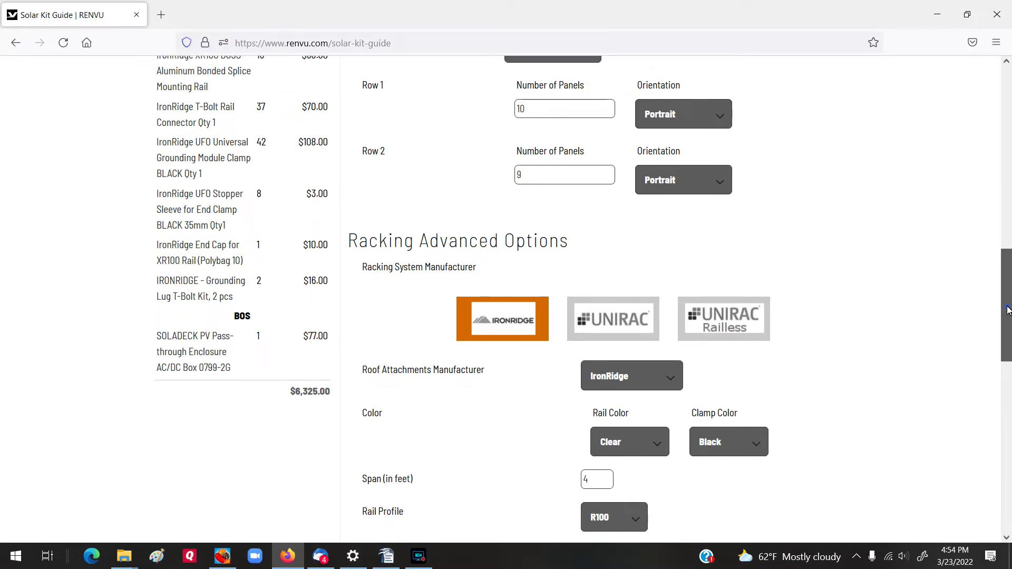
left_click_drag(1007, 310, 1010, 304)
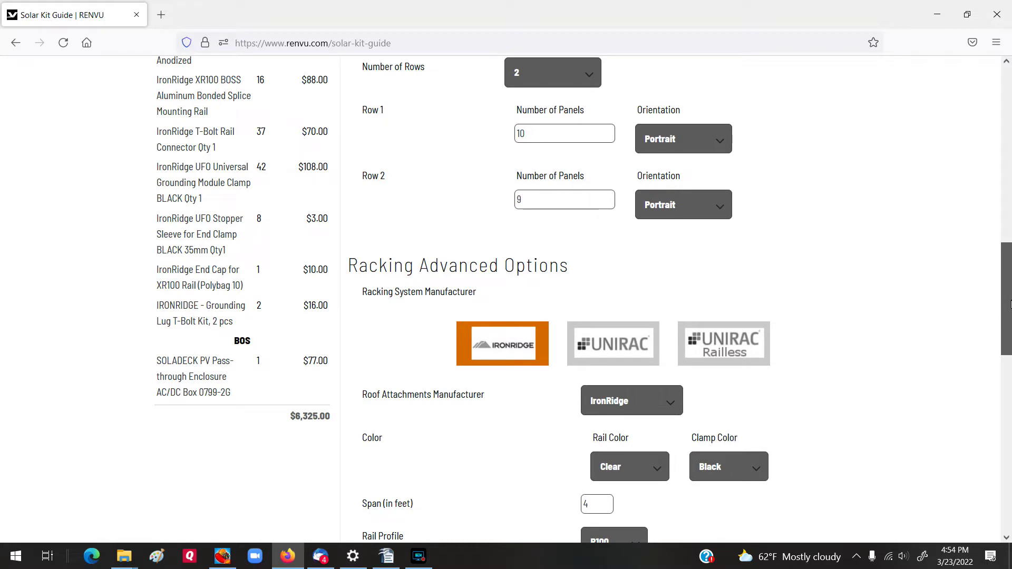
left_click_drag(1009, 304, 1009, 285)
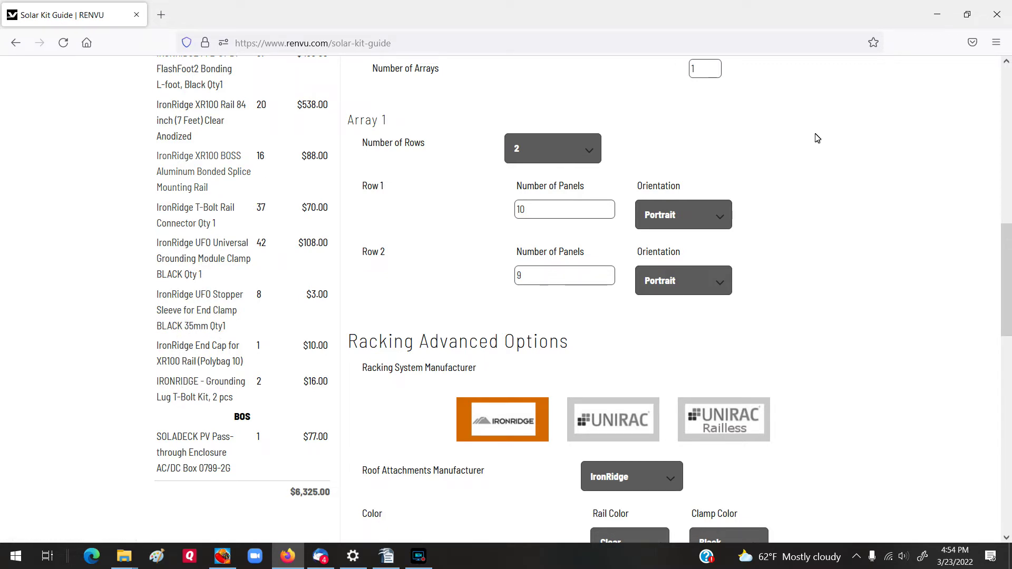
left_click_drag(1009, 255, 1009, 143)
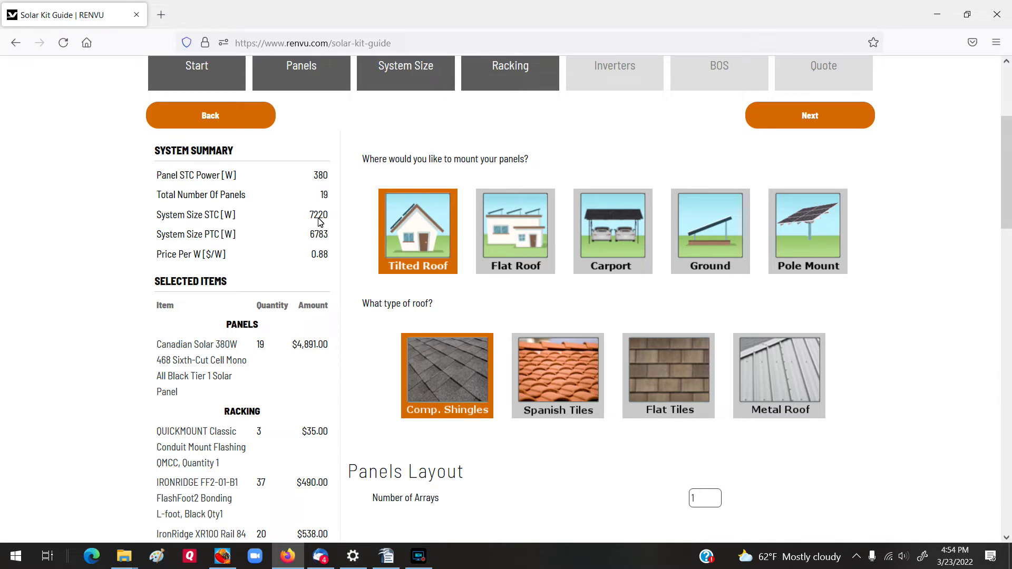
left_click_drag(1007, 216, 1010, 352)
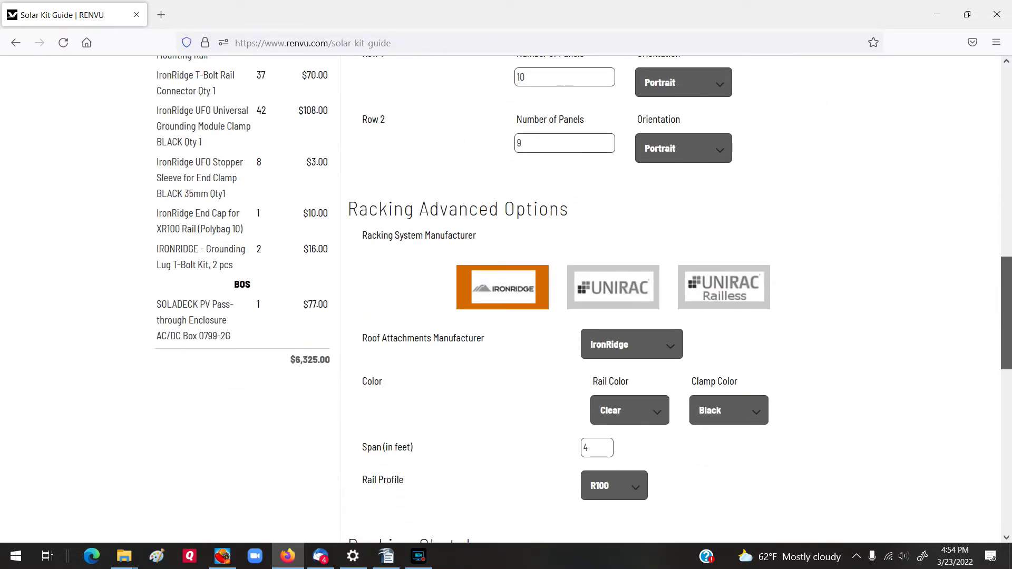
left_click_drag(1010, 352, 1009, 202)
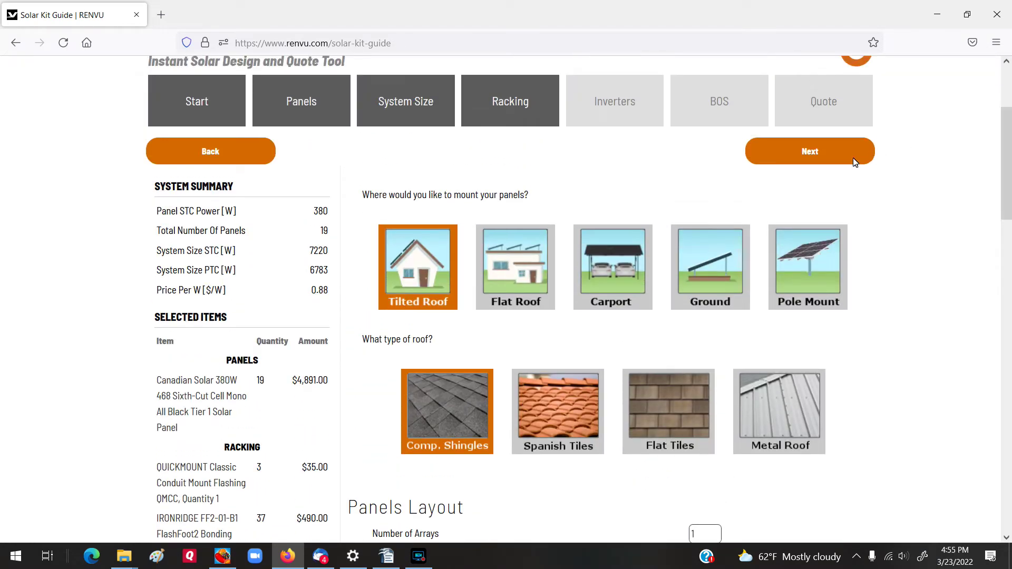
Go to the Inverters step and answer No to adding battery backup.
left_click(804, 153)
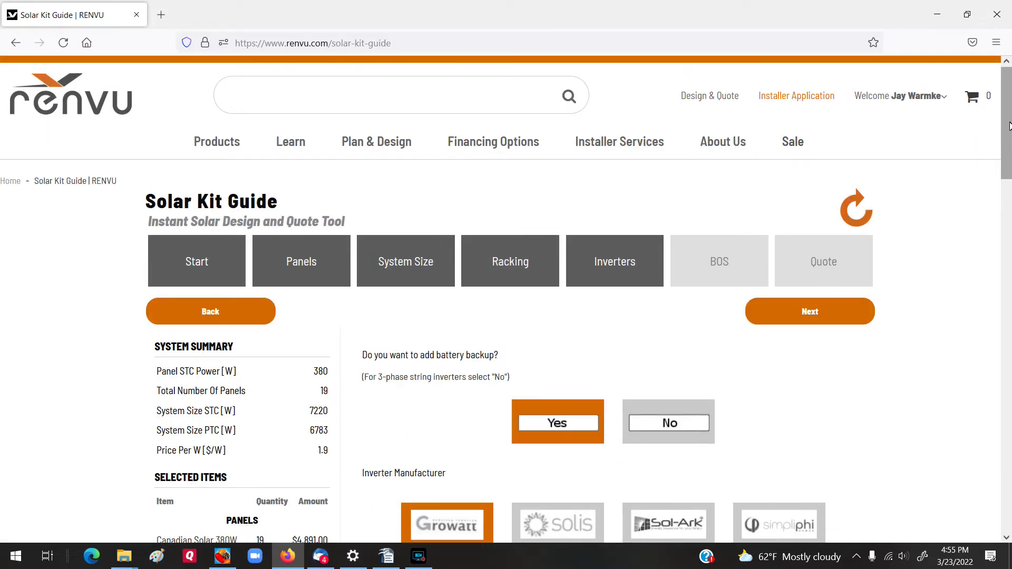
left_click_drag(1008, 133, 1009, 172)
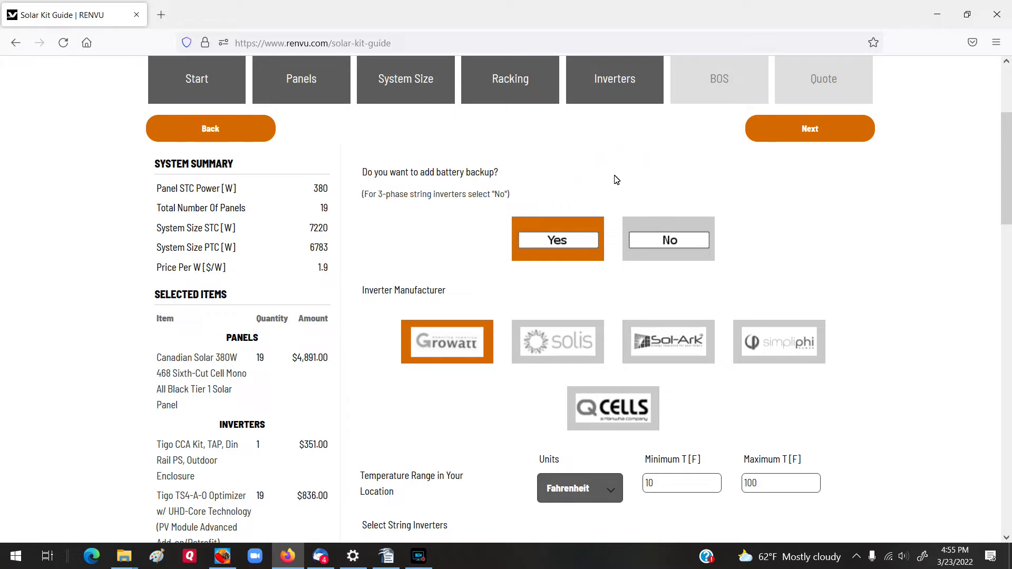
left_click(668, 246)
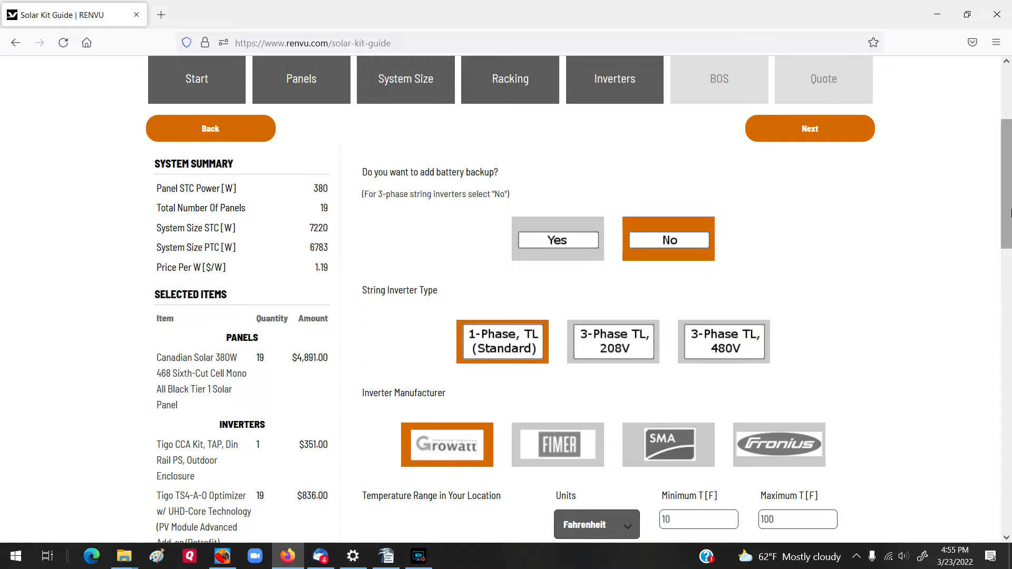
left_click_drag(1009, 207, 1009, 239)
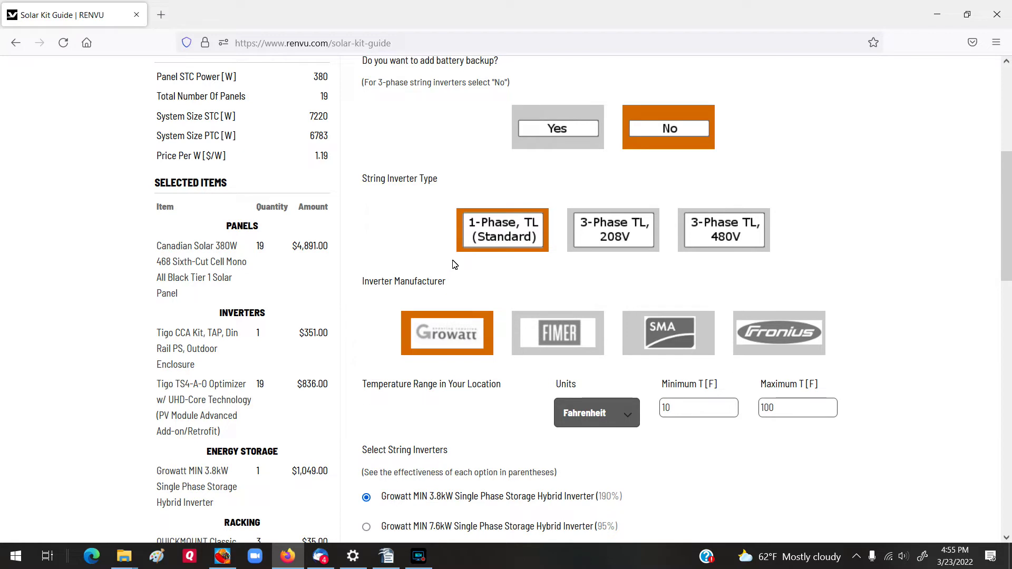
left_click_drag(1002, 205, 1002, 244)
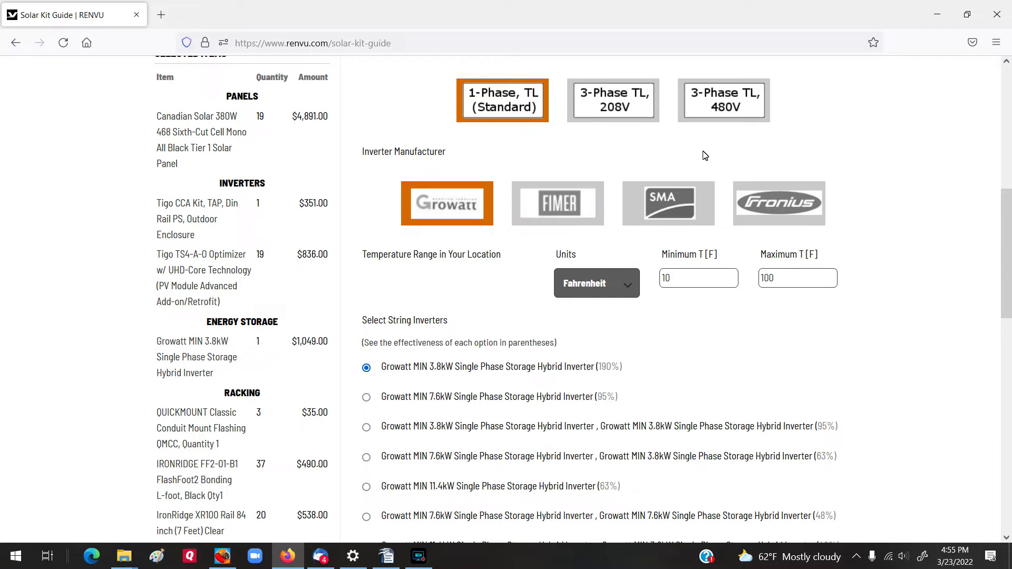
Select Fronius inverters and lower the minimum temperature to -15 °F.
left_click(778, 203)
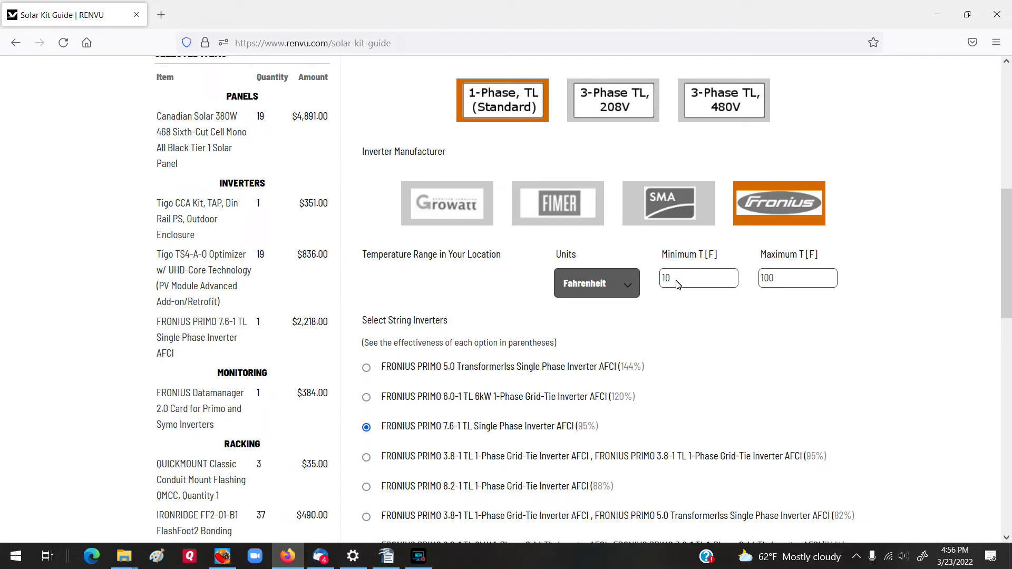
left_click_drag(678, 284, 655, 287)
type("-15")
left_click(771, 279)
left_click(796, 319)
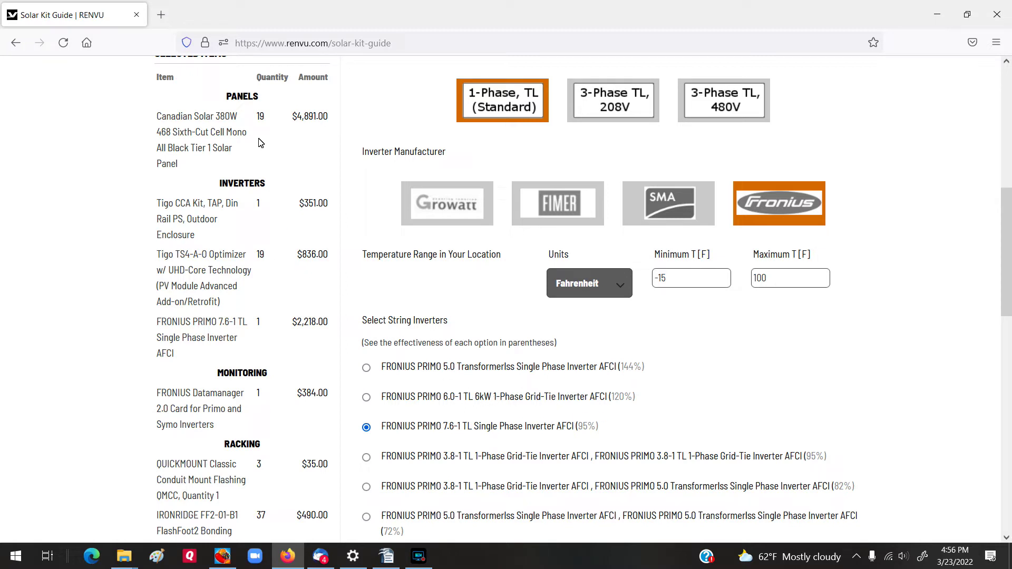
left_click_drag(1003, 255, 1009, 289)
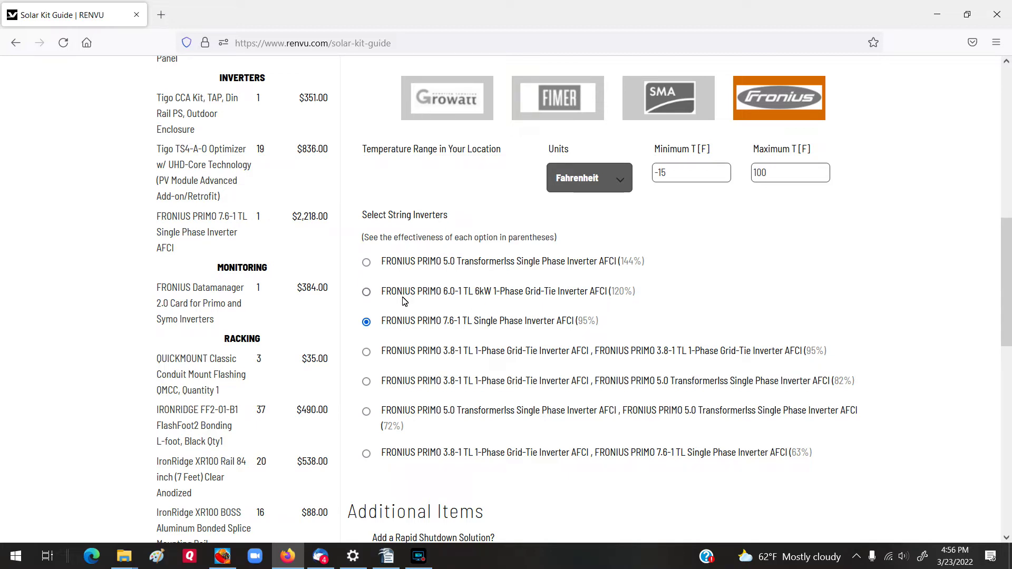
left_click(366, 293)
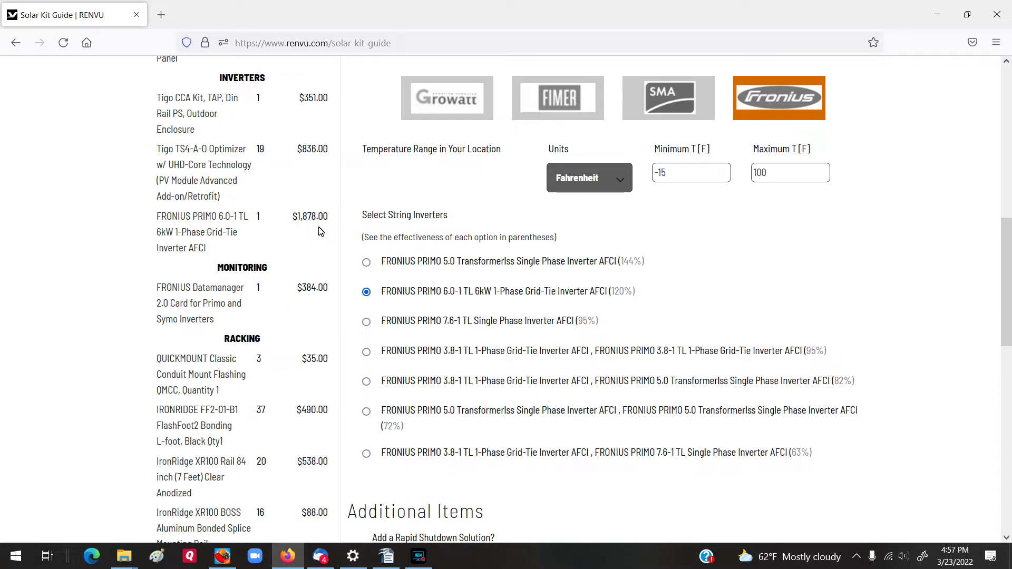
left_click(366, 321)
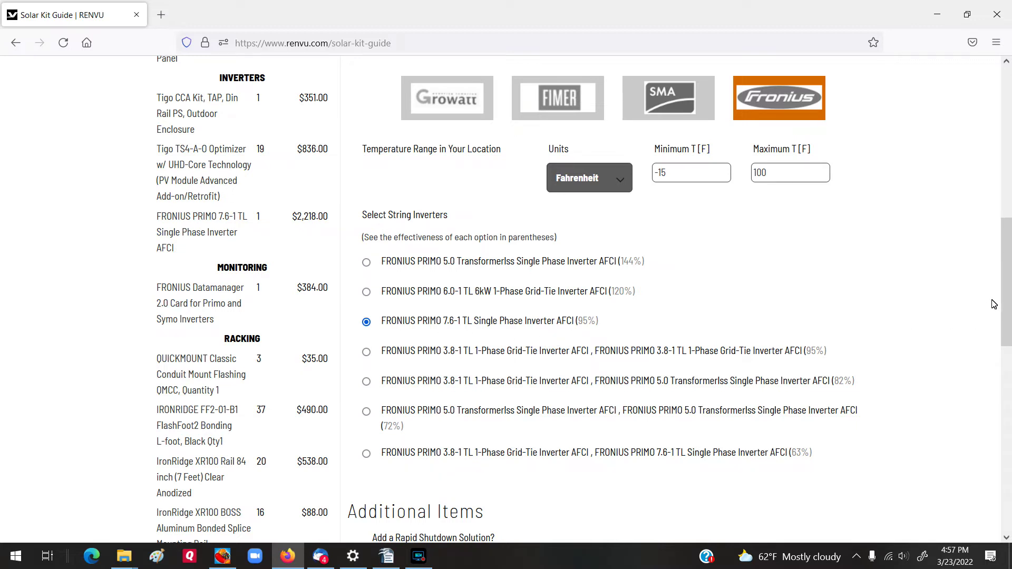
left_click_drag(1008, 287, 1007, 381)
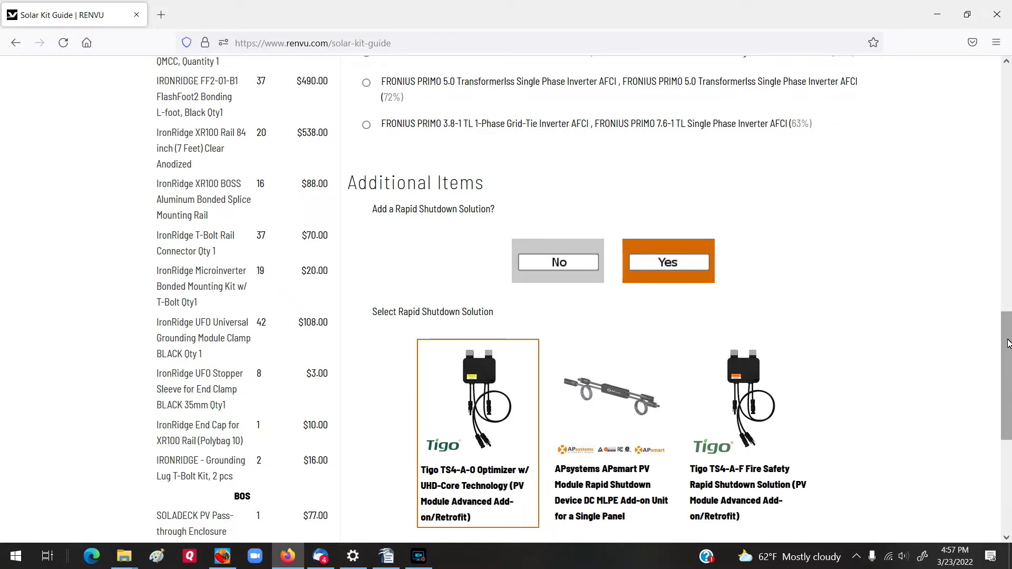
left_click_drag(1009, 347, 1009, 383)
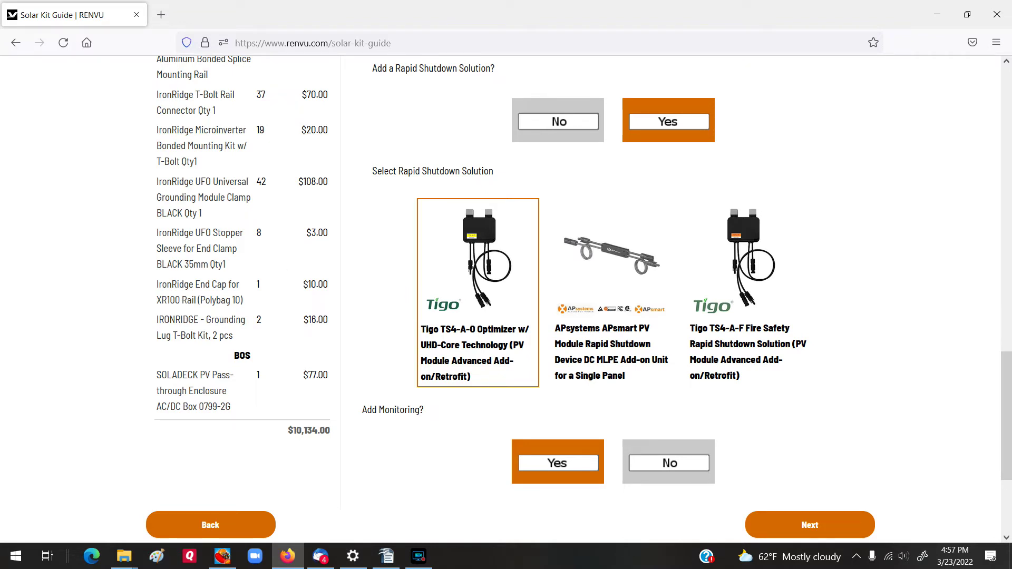
left_click_drag(1010, 401, 1010, 246)
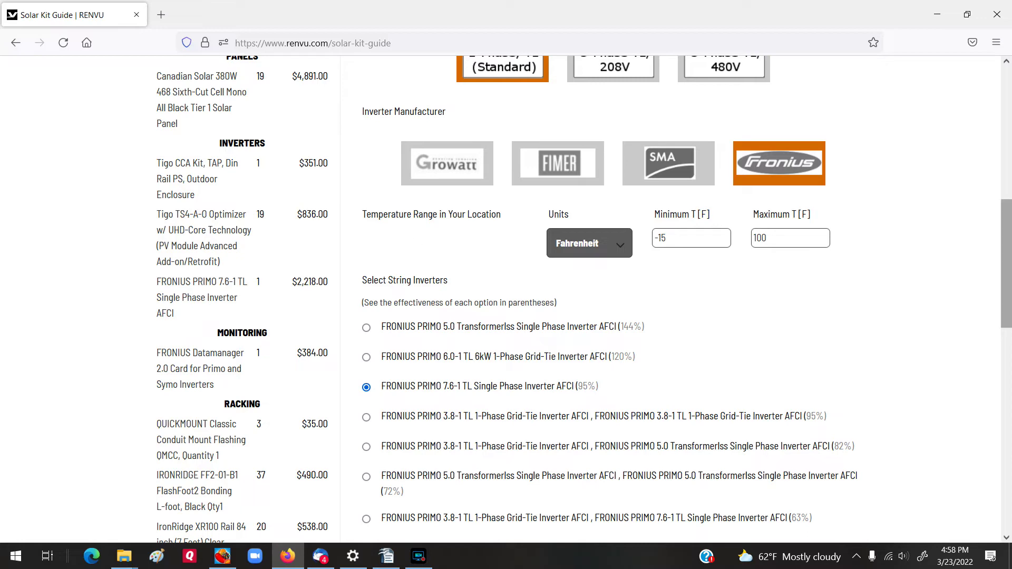
left_click_drag(1007, 255, 1010, 400)
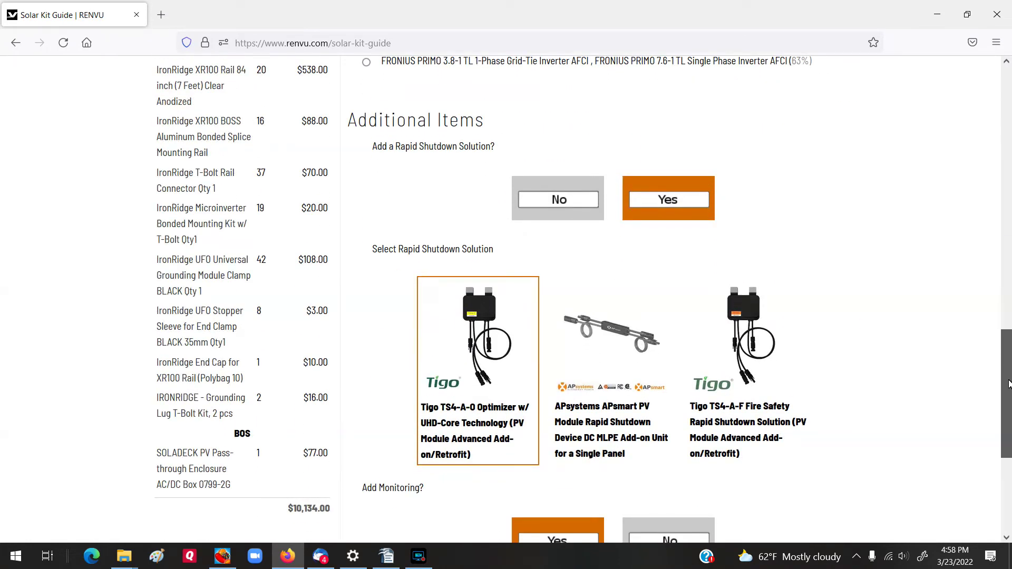
left_click(732, 362)
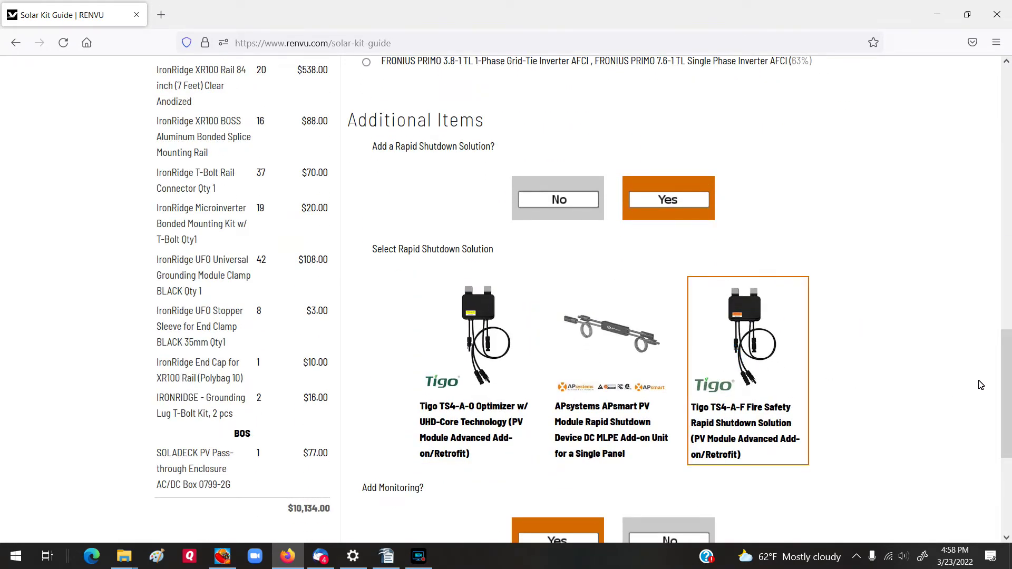
left_click_drag(1010, 388, 1009, 249)
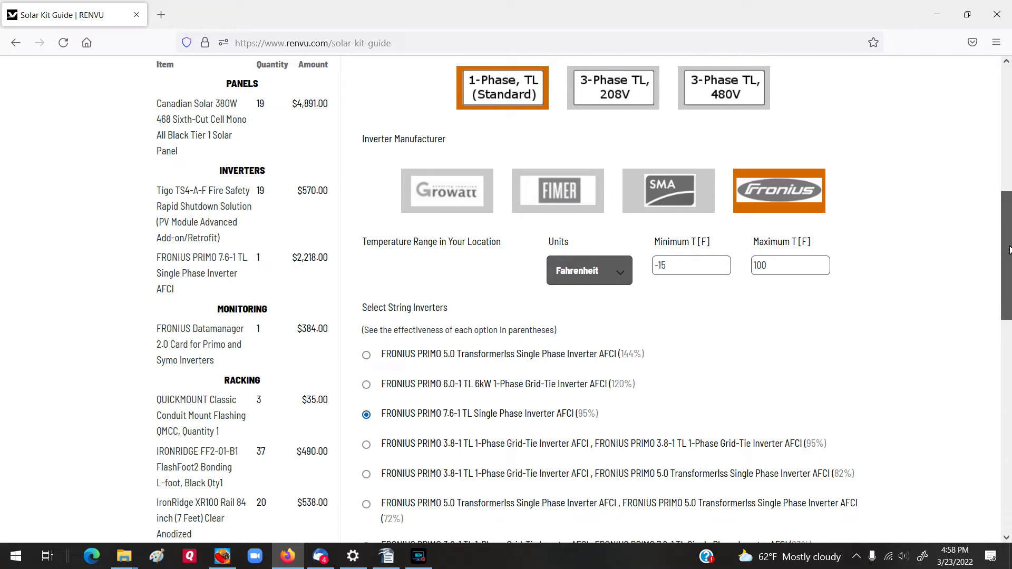
left_click_drag(1009, 250, 1010, 399)
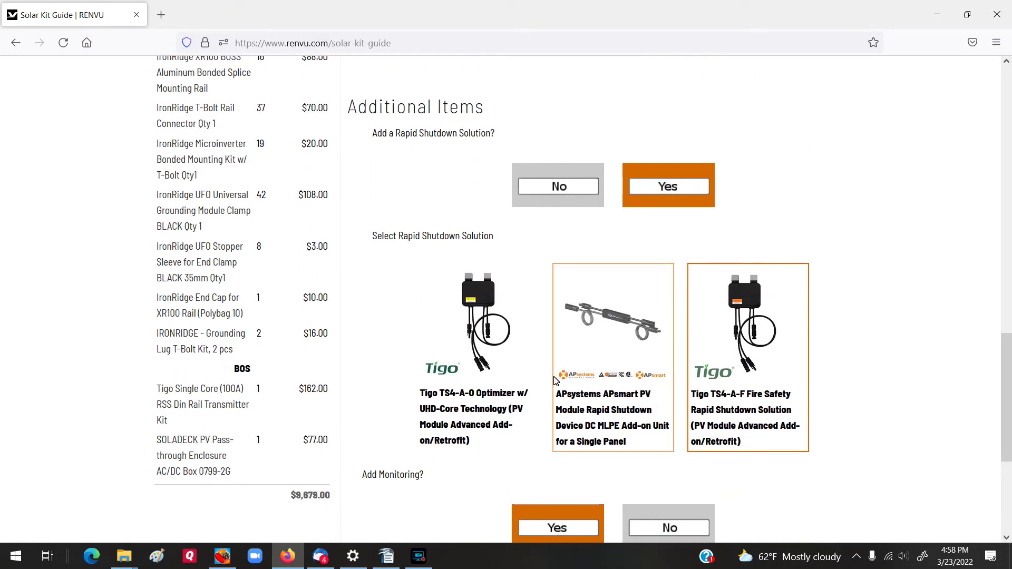
left_click(478, 348)
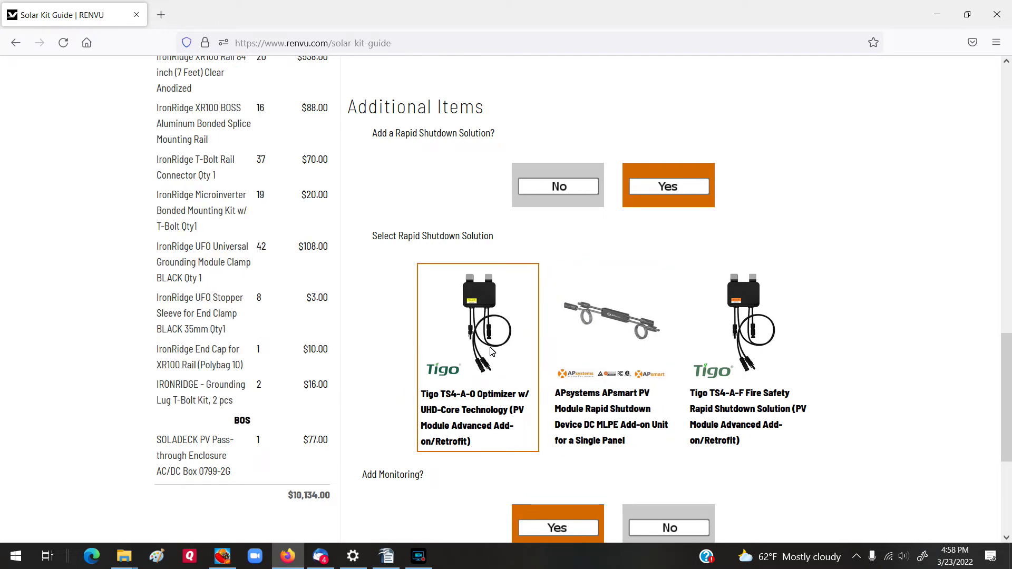
left_click_drag(1008, 341, 1009, 390)
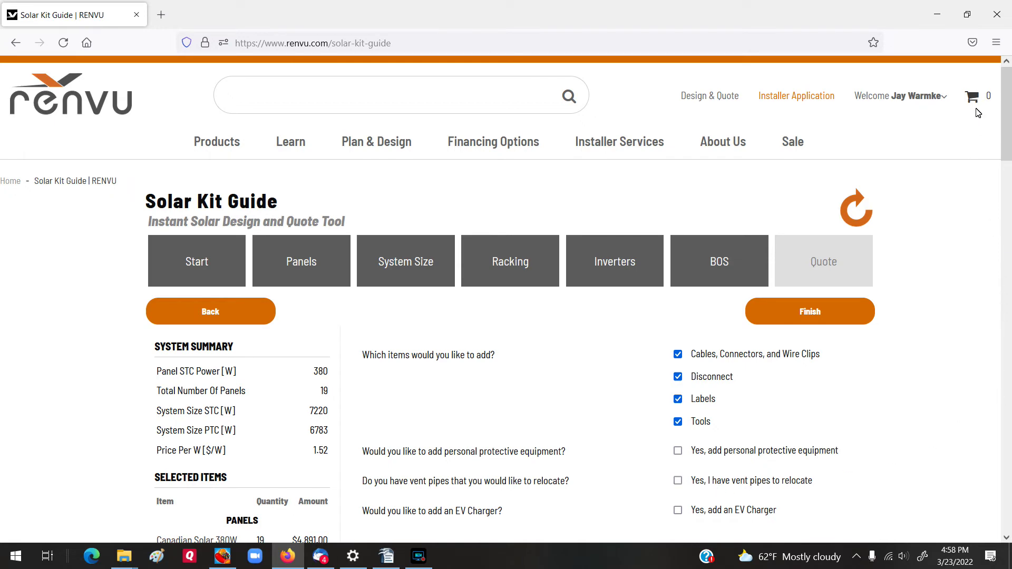
Review the Quote step's add-on questions, then return to the Start step.
scroll(1004, 114, "down", 2)
scroll(1004, 114, "down", 1)
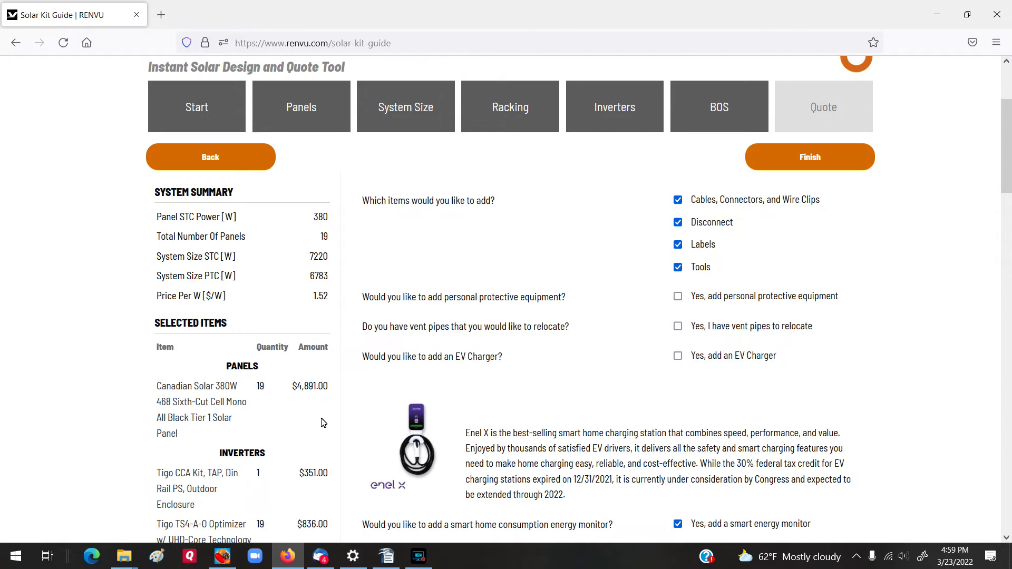
mouse_move(1009, 153)
left_mouse_down()
mouse_move(1009, 471)
mouse_move(1009, 154)
left_mouse_up()
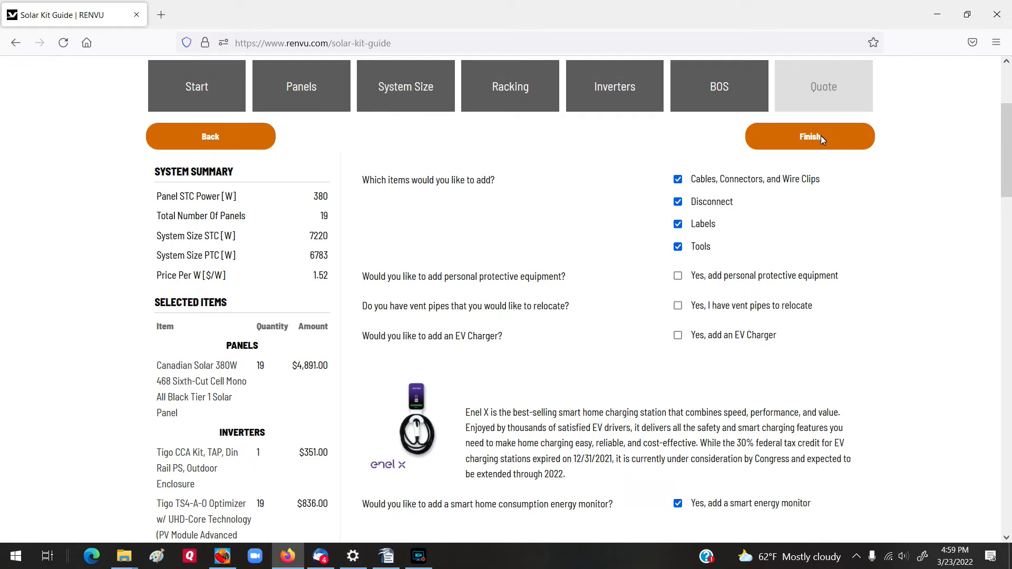
scroll(1010, 155, "up", 3)
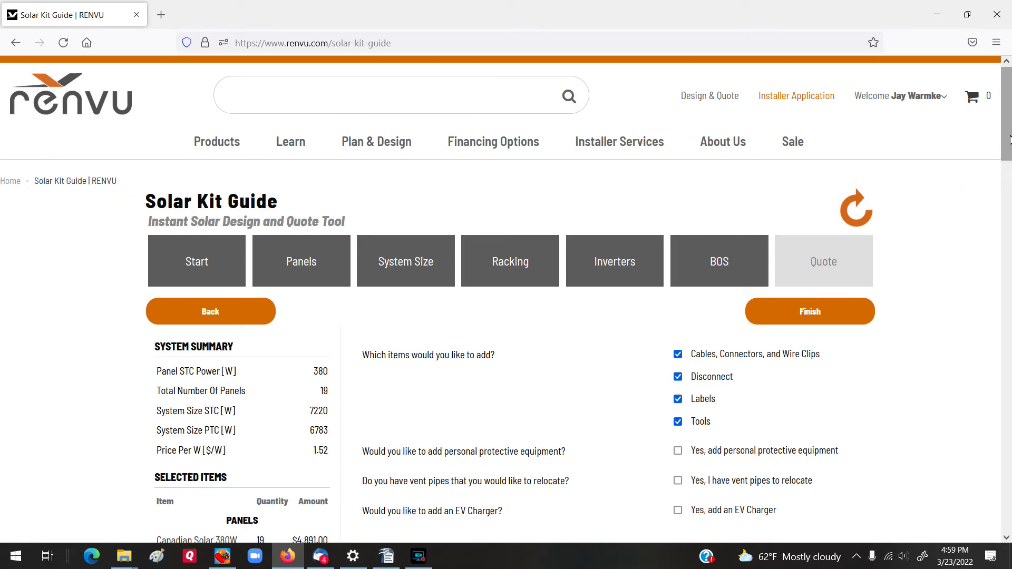
scroll(1009, 134, "down", 2)
scroll(1009, 117, "up", 2)
left_click_drag(1010, 131, 1010, 147)
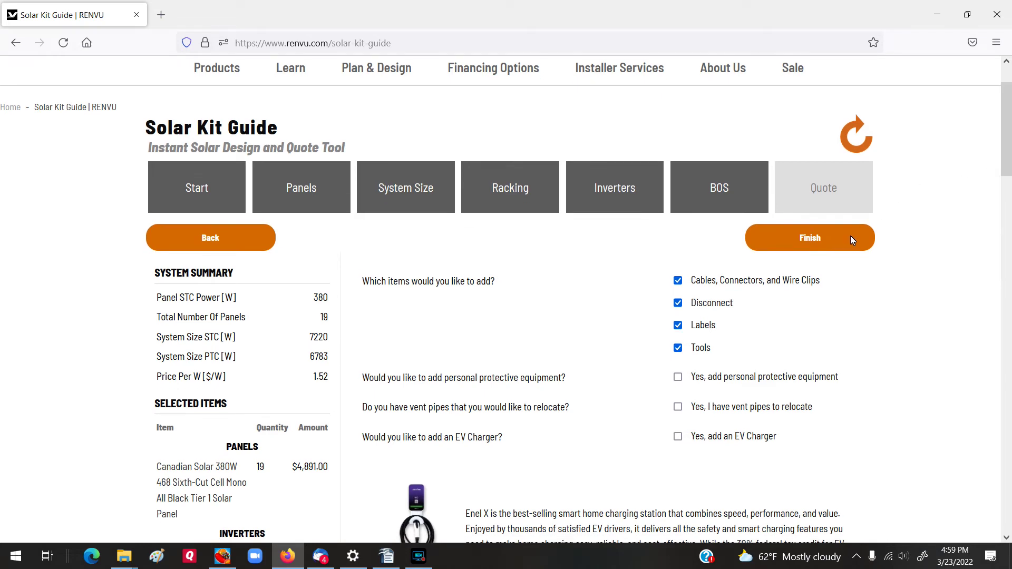
left_click(209, 188)
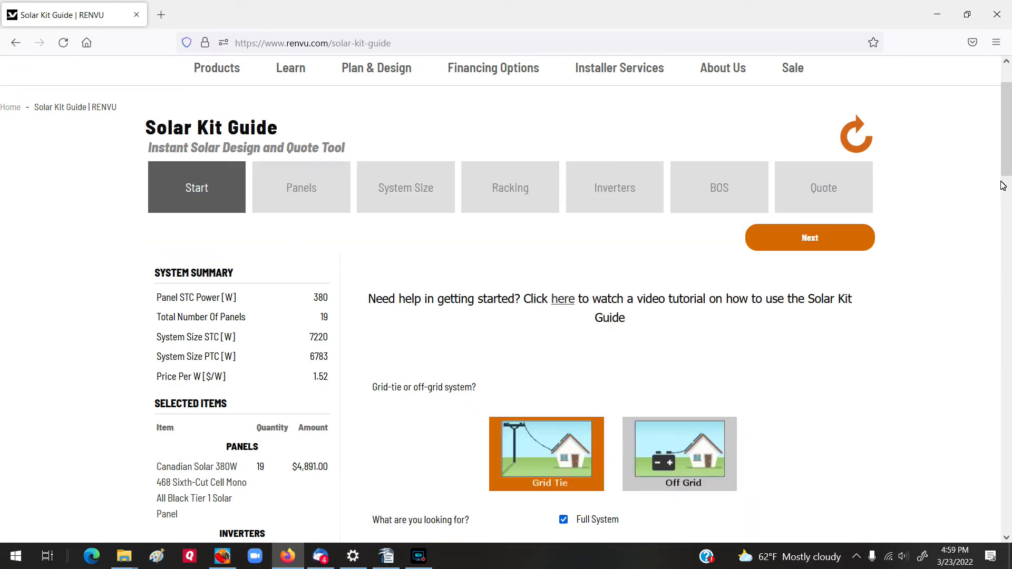
Change the Start step's inverter preference from String Inverters to Microinverters.
left_click_drag(1003, 153, 1008, 236)
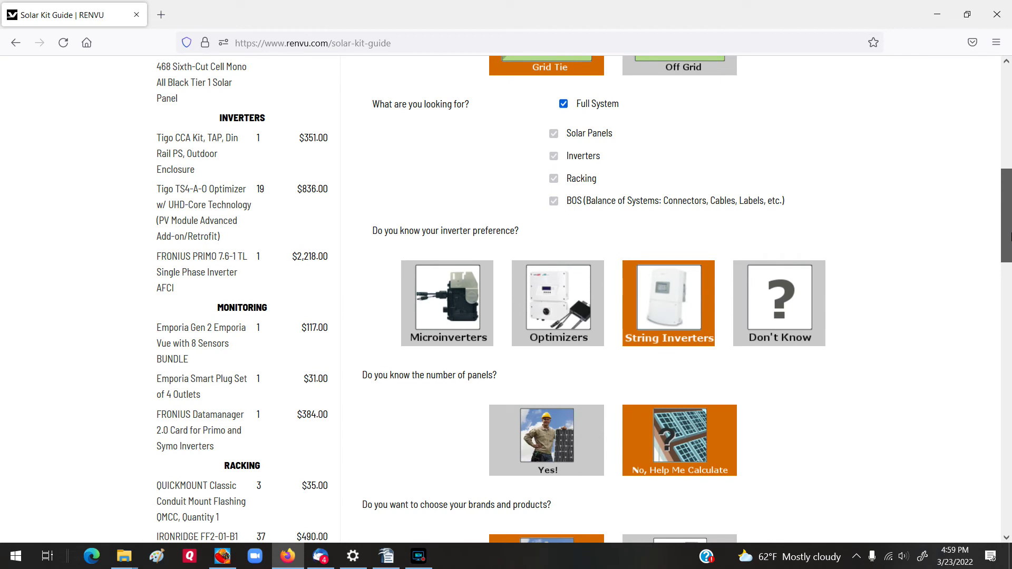
left_click(425, 309)
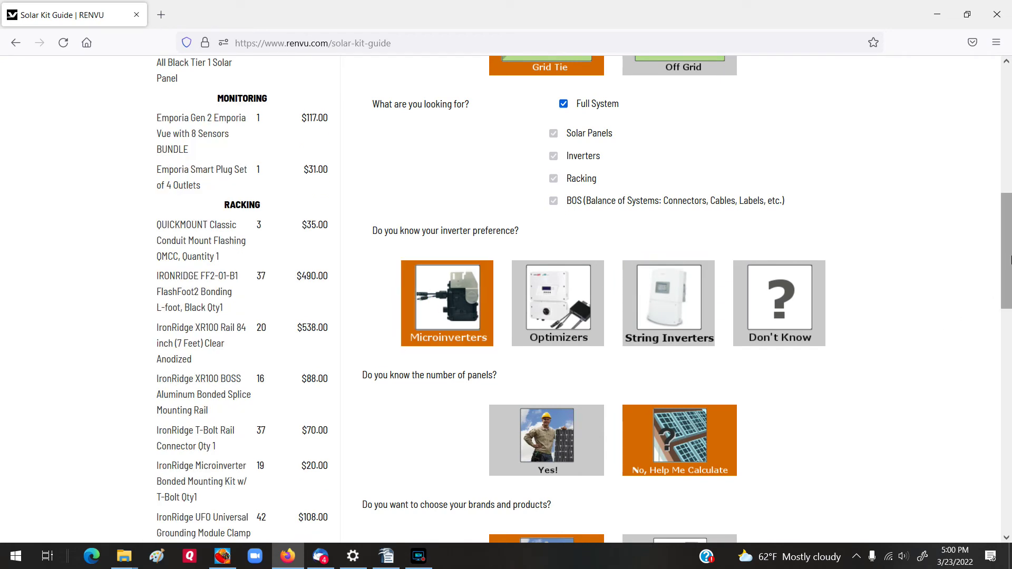
left_click_drag(1010, 256, 1011, 293)
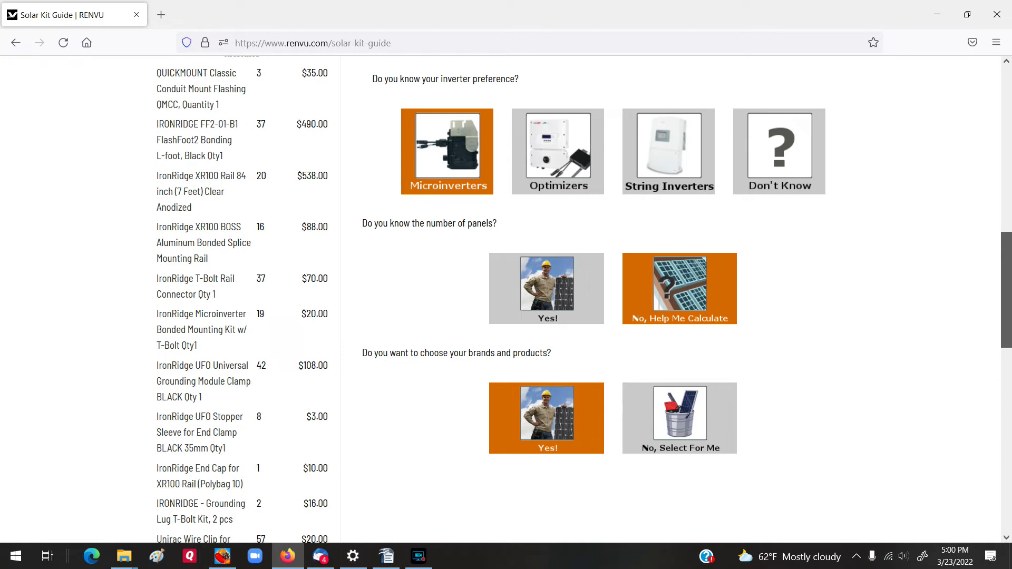
mouse_move(1010, 293)
left_mouse_down()
mouse_move(1010, 351)
mouse_move(1010, 293)
left_mouse_up()
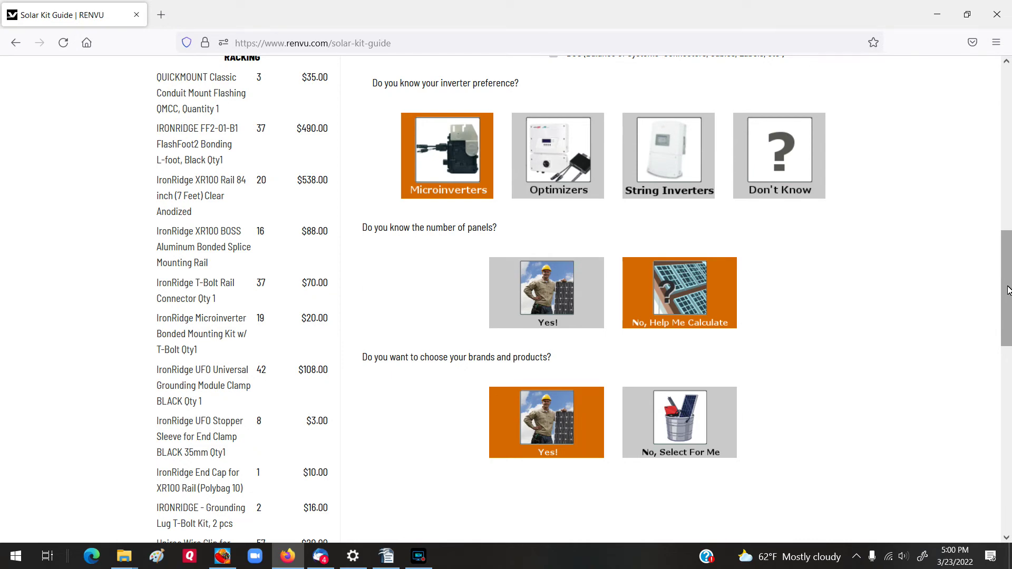
left_click_drag(1008, 291, 882, 156)
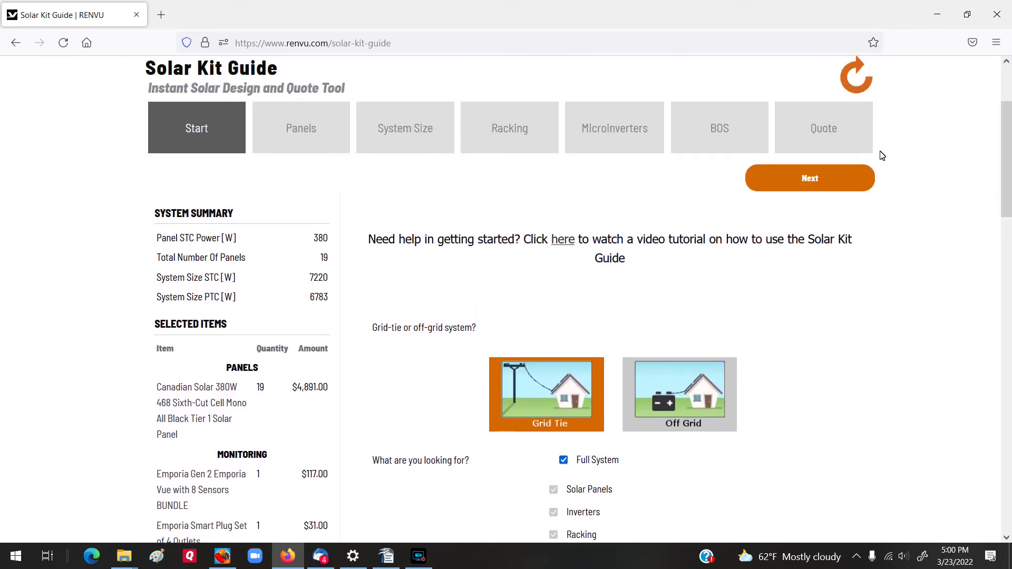
Step through Panels keeping the Canadian Solar 380W panel and continue to System Size.
left_click(816, 181)
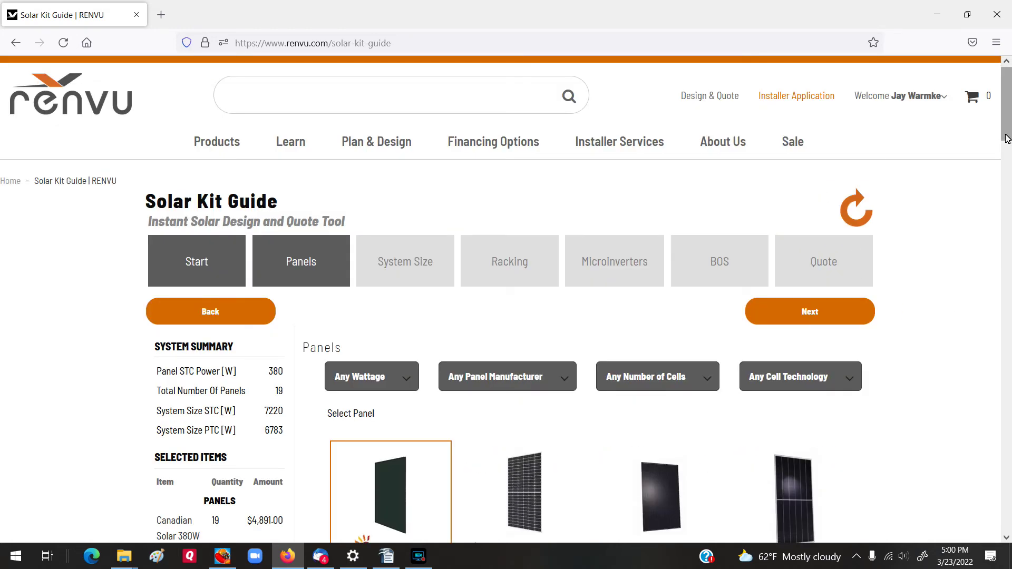
left_click_drag(1006, 138, 1009, 168)
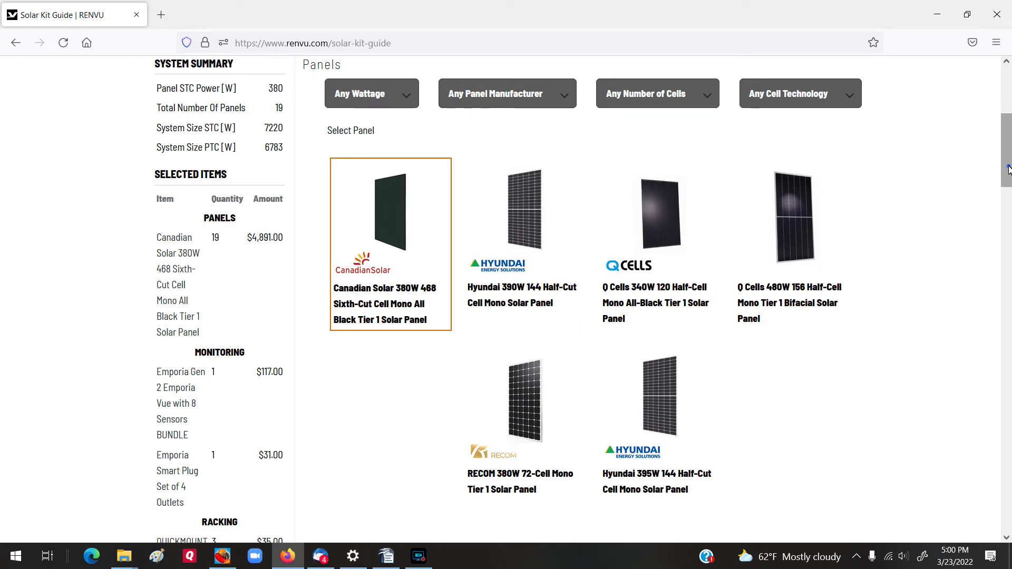
scroll(1008, 168, "up", 5)
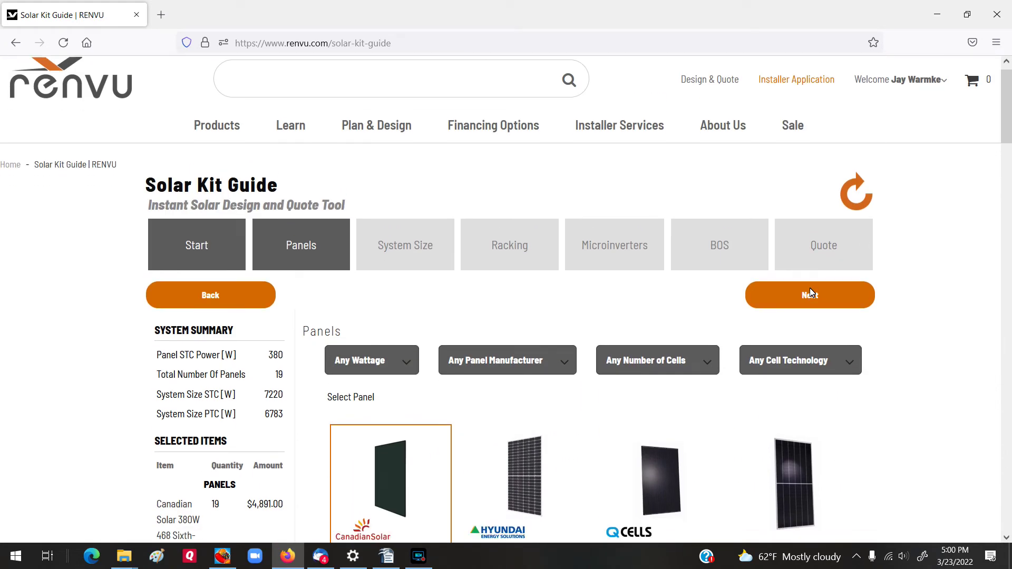
scroll(1010, 163, "down", 5)
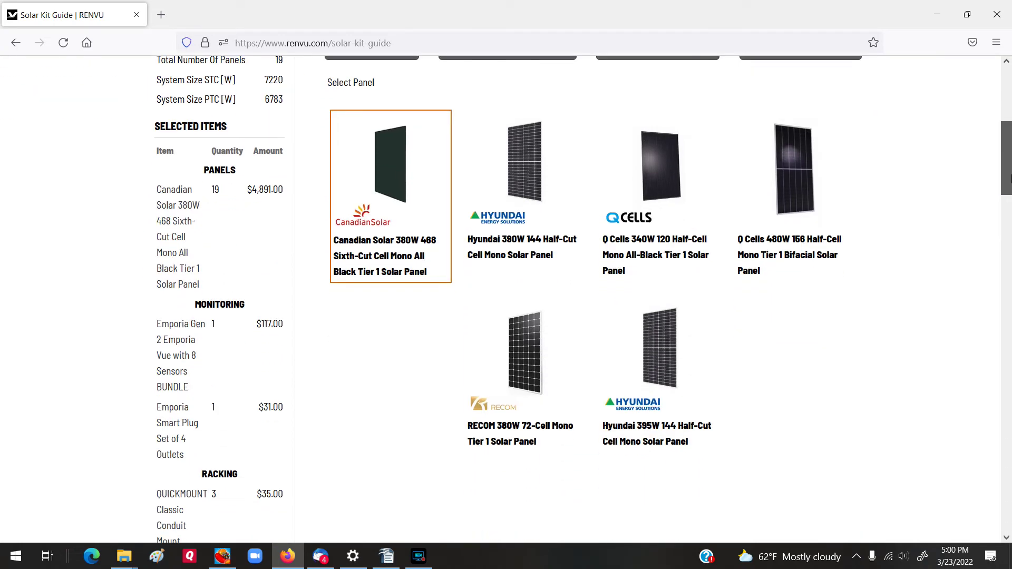
scroll(1010, 177, "up", 1)
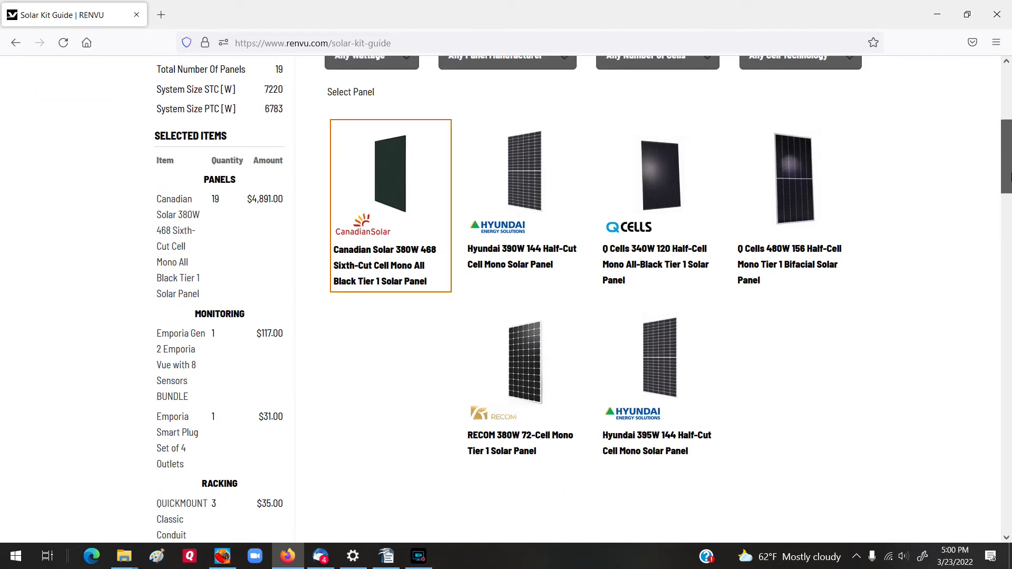
scroll(1010, 177, "up", 5)
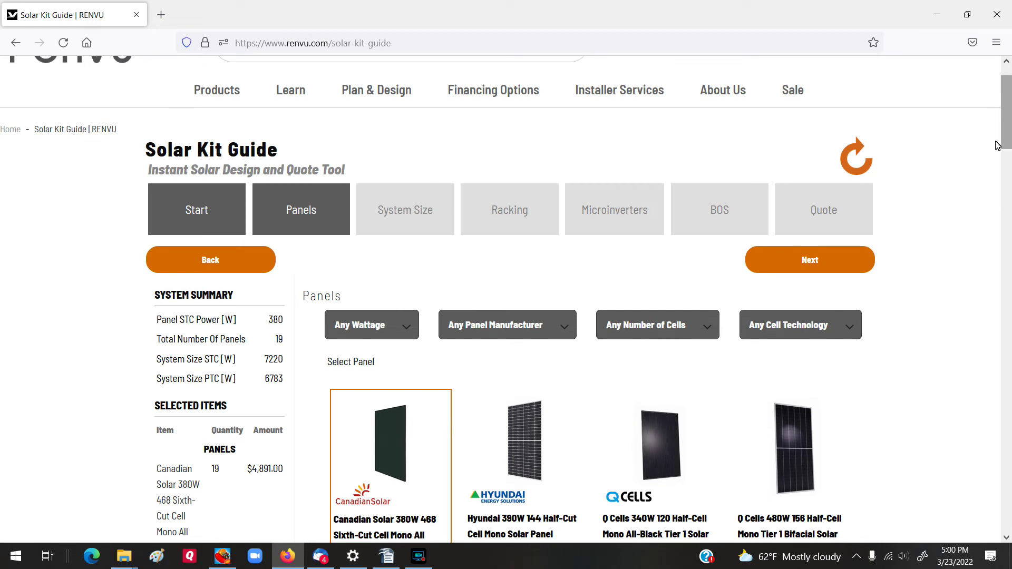
left_click(802, 259)
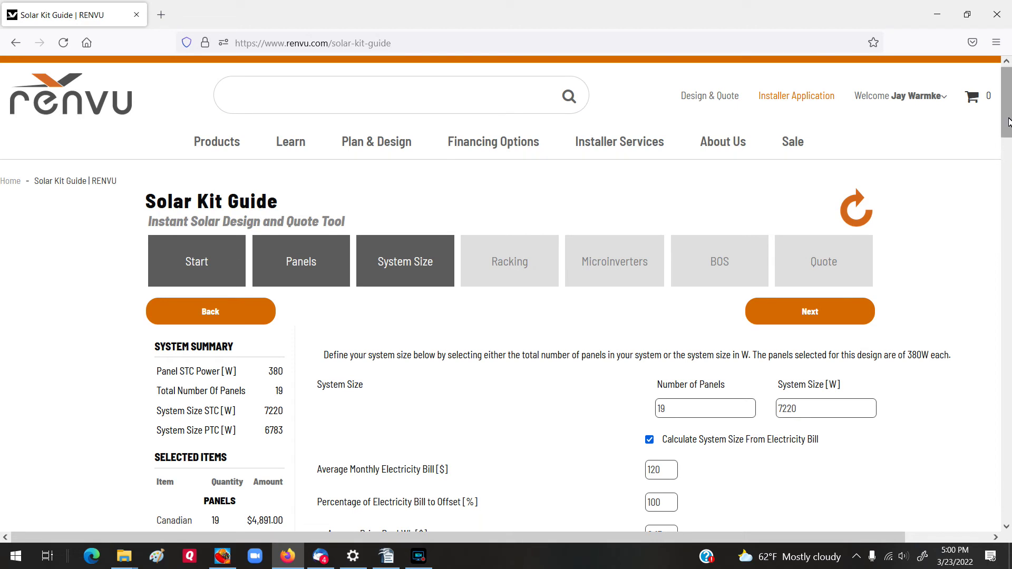
Continue past System Size and Racking to the Microinverters step.
left_click_drag(1009, 123, 1009, 150)
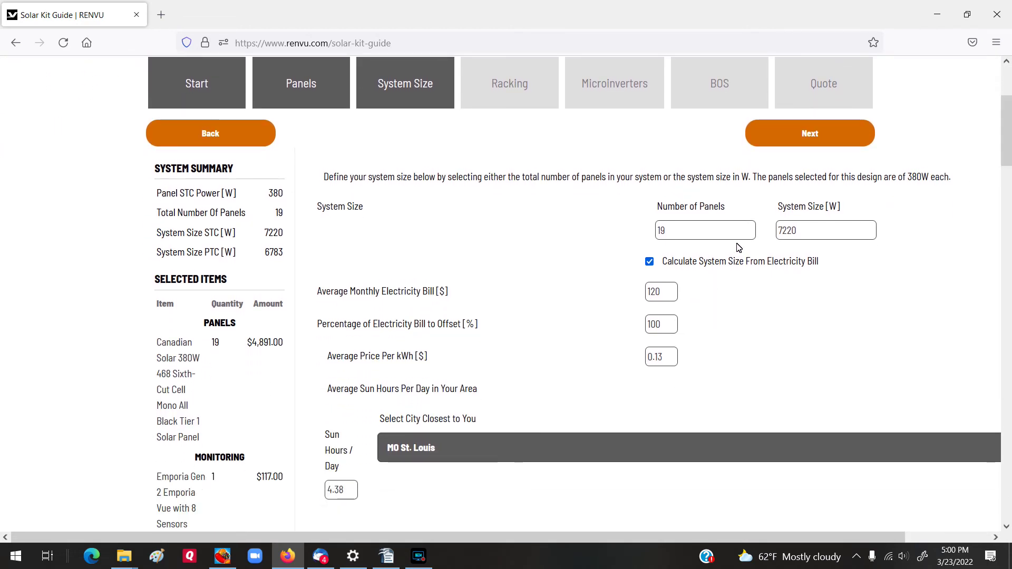
mouse_move(1010, 113)
left_mouse_down()
mouse_move(1010, 187)
mouse_move(1009, 101)
left_mouse_up()
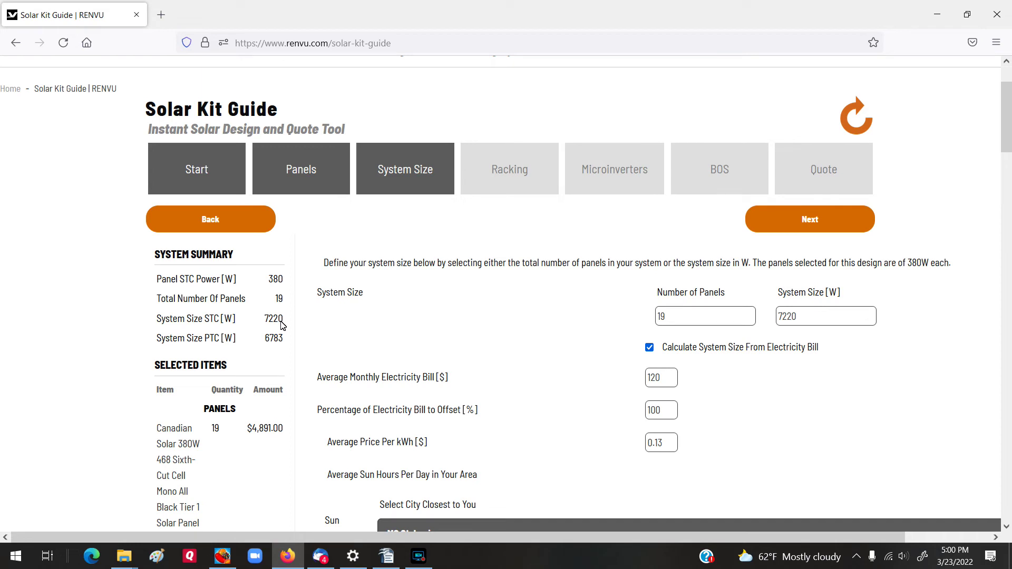
left_click(819, 220)
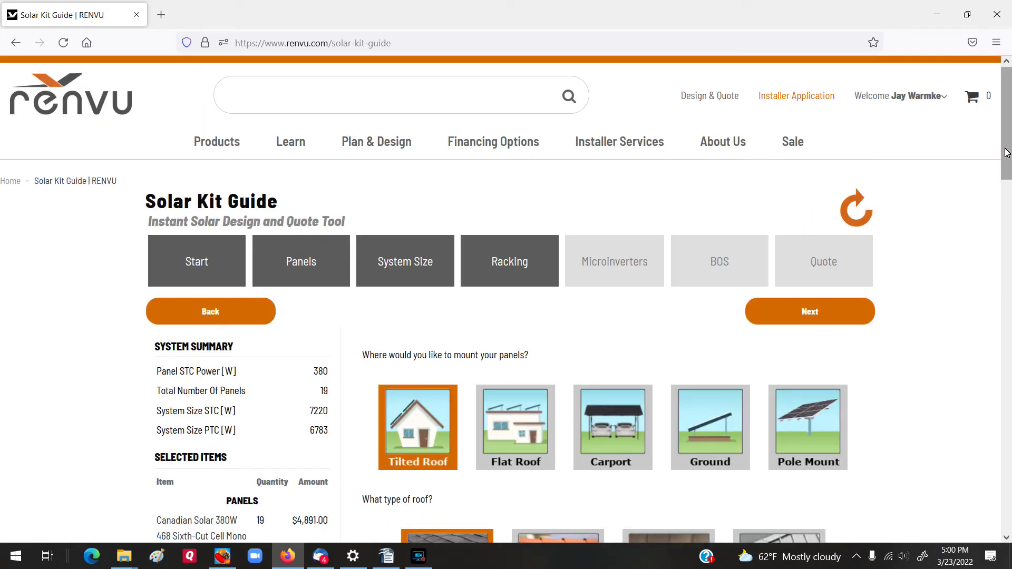
mouse_move(1007, 152)
left_mouse_down()
mouse_move(1001, 420)
mouse_move(1007, 190)
left_mouse_up()
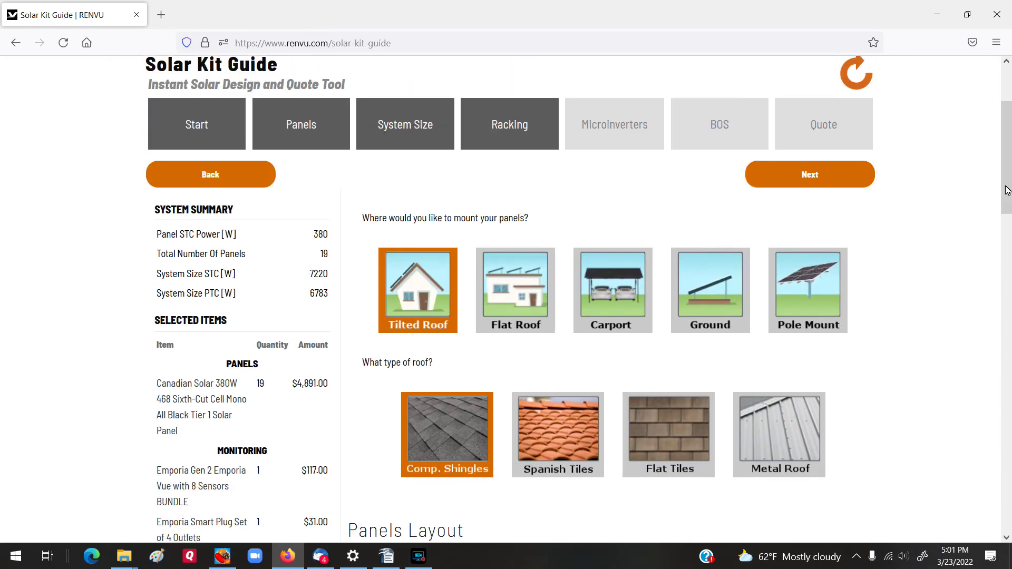
left_click(817, 176)
Scroll the Selected Items list to review 19 Enphase IQ8+ microinverters at $3,344.00 (131% ratio).
scroll(1009, 165, "down", 4)
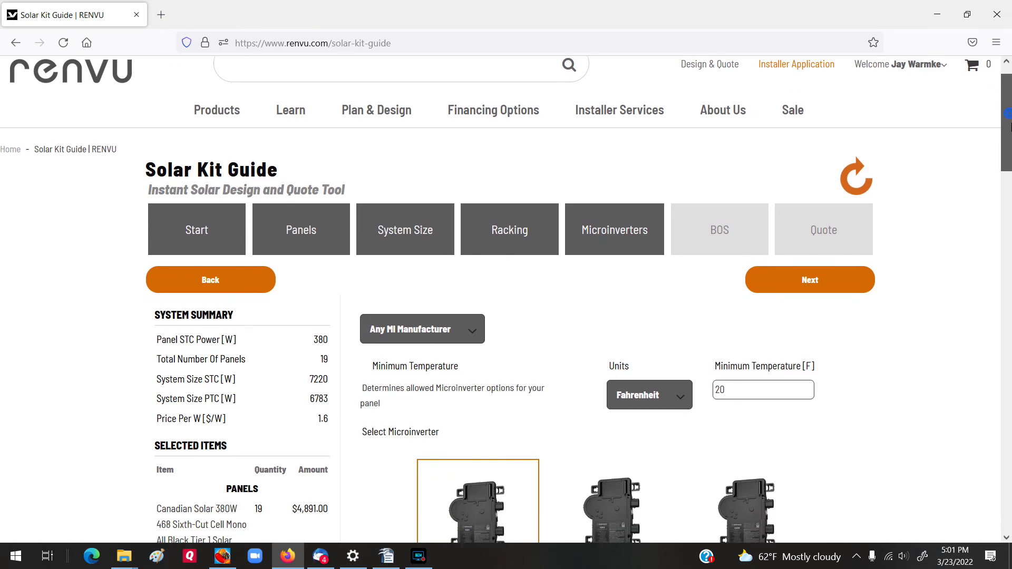
left_click_drag(1009, 165, 1010, 145)
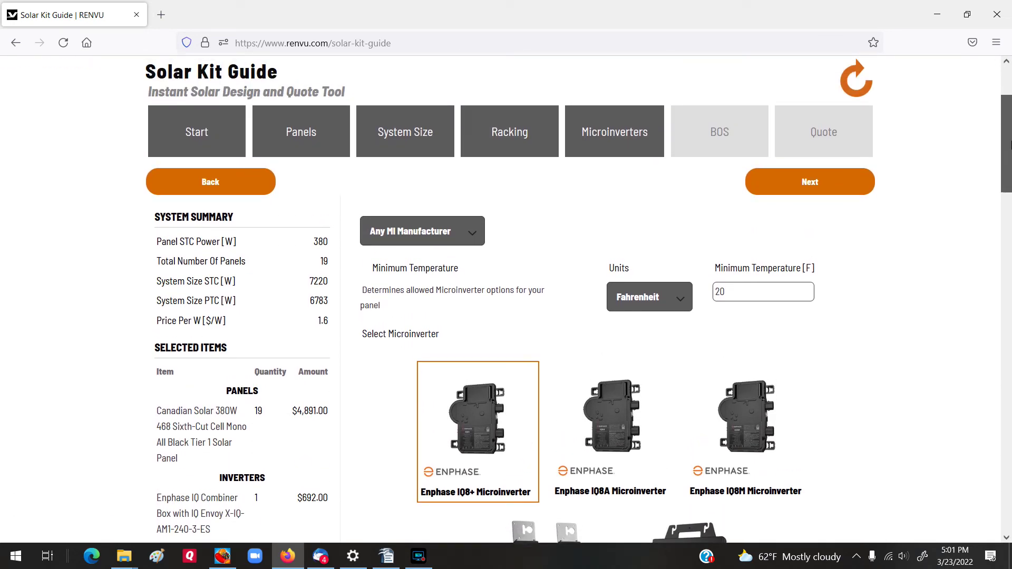
left_click_drag(1009, 145, 1009, 153)
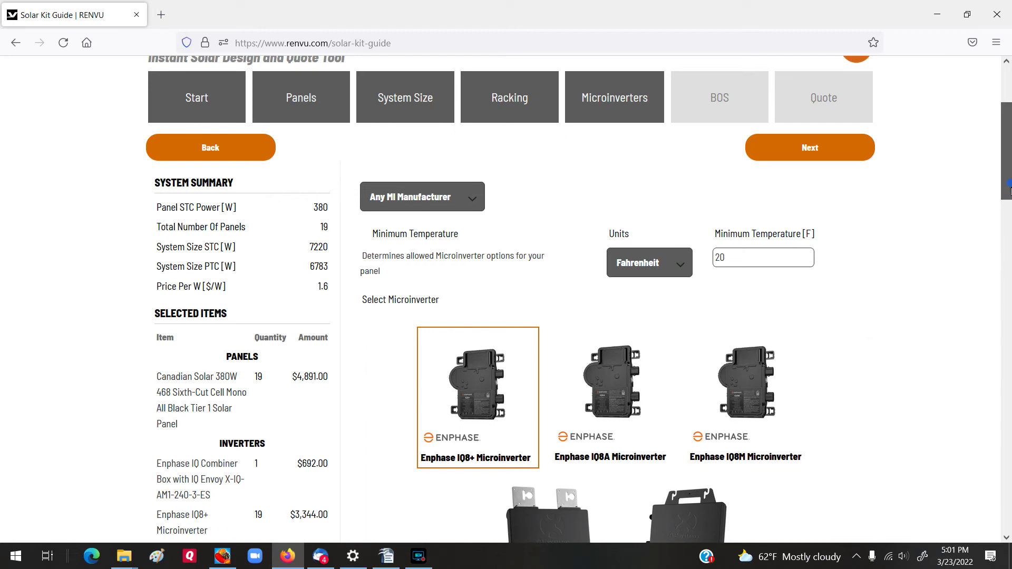
left_click_drag(1008, 189, 1008, 231)
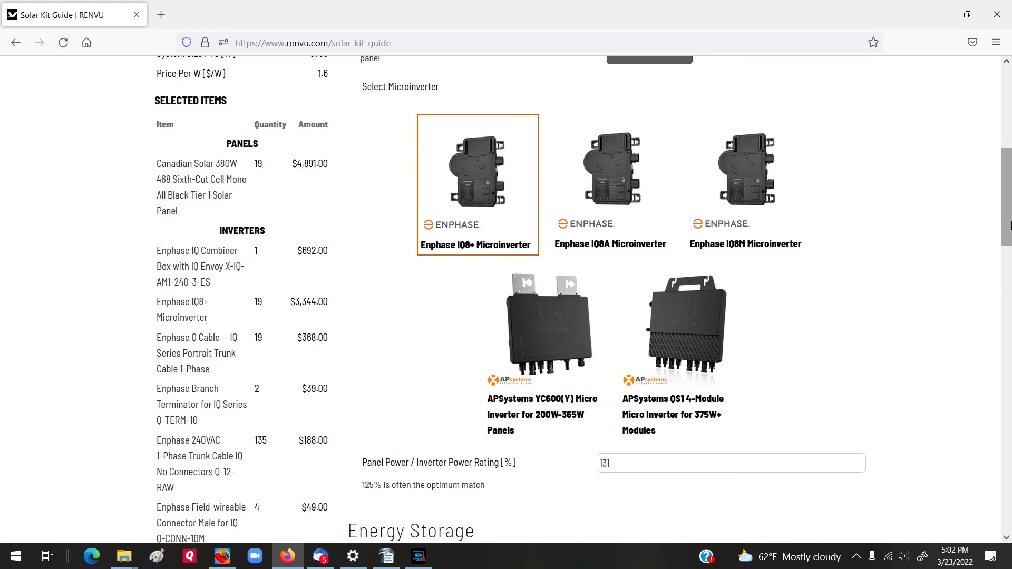
left_click_drag(1010, 225, 1010, 116)
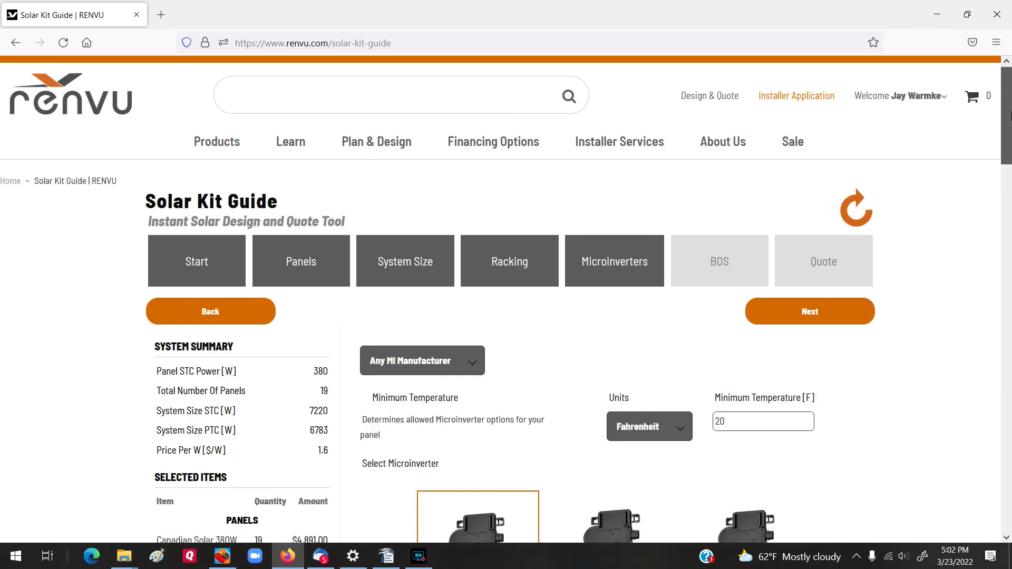
Replace the Canadian Solar panel with the Q Cells 340W 120 Half-Cell Mono All-Black panel.
left_click(294, 262)
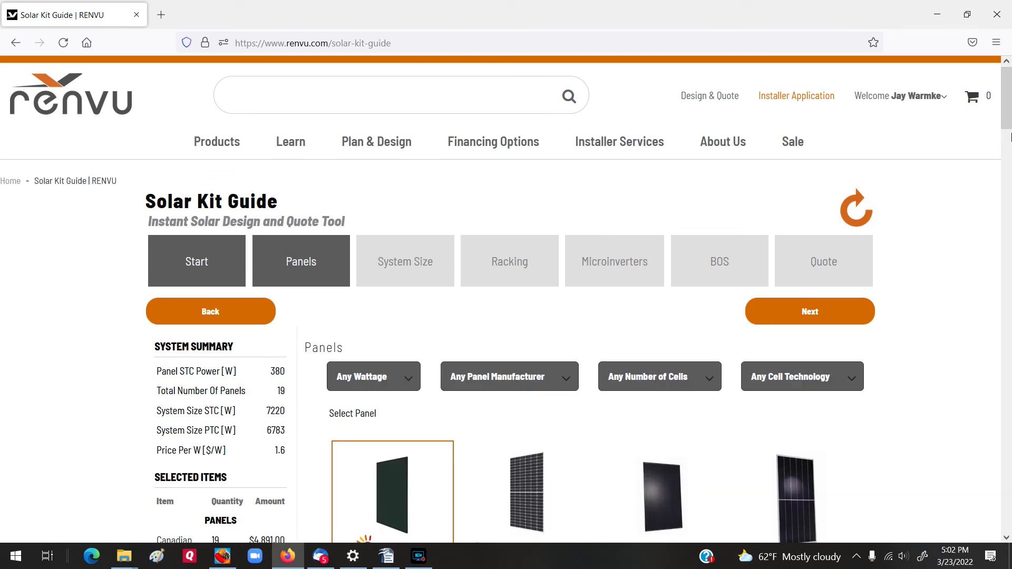
scroll(757, 256, "down", 5)
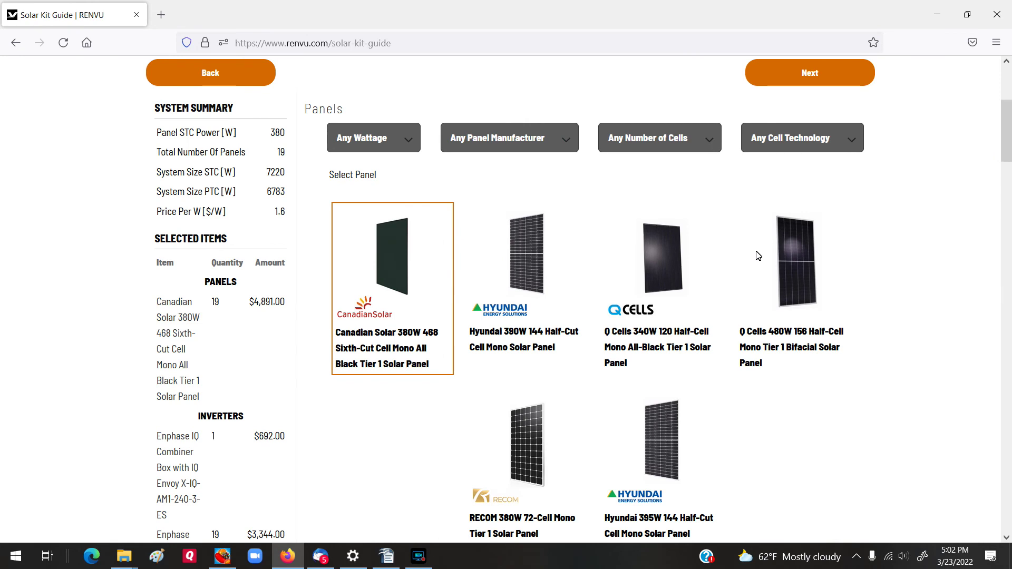
left_click(661, 266)
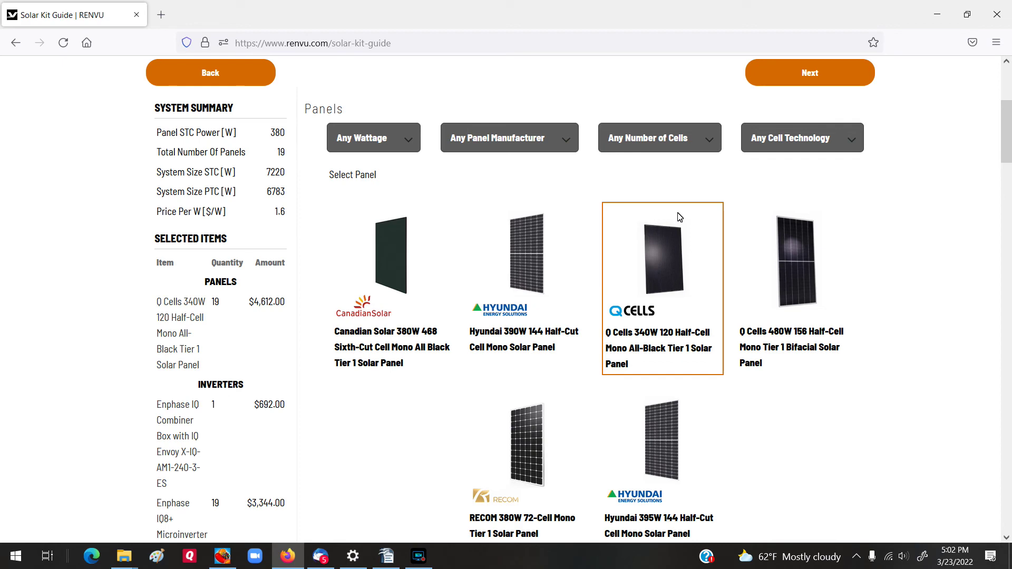
scroll(1006, 132, "up", 5)
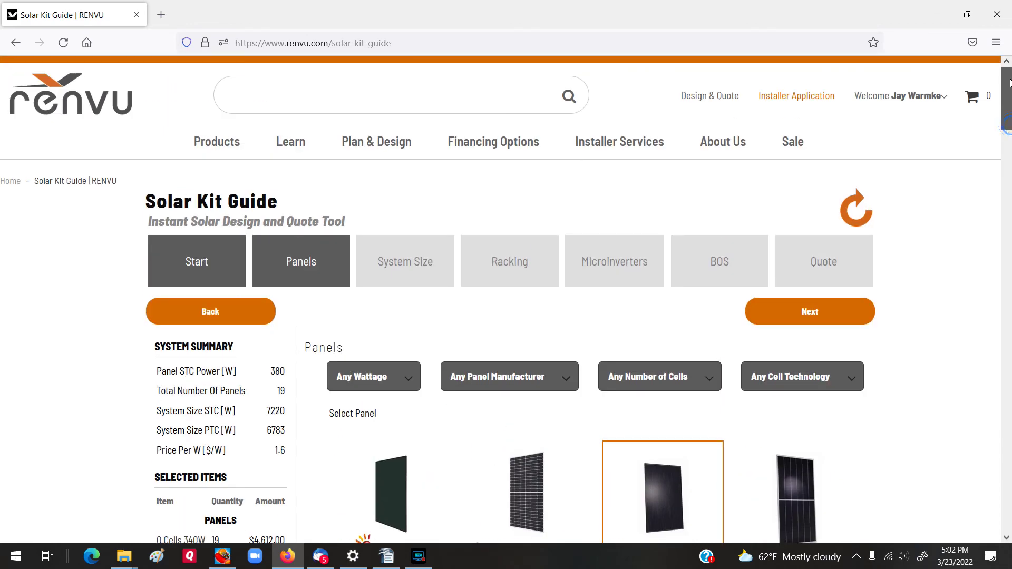
left_click(798, 310)
Advance through Racking to Microinverters and review 21 IQ8+ units ($3,696.00) and the $13,137.00 total.
left_click(799, 310)
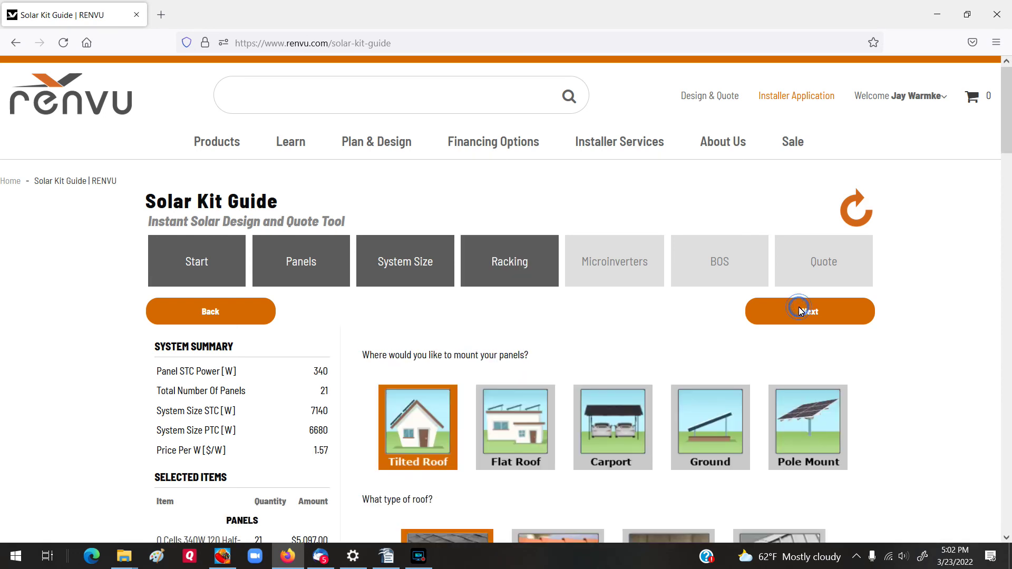
left_click(798, 310)
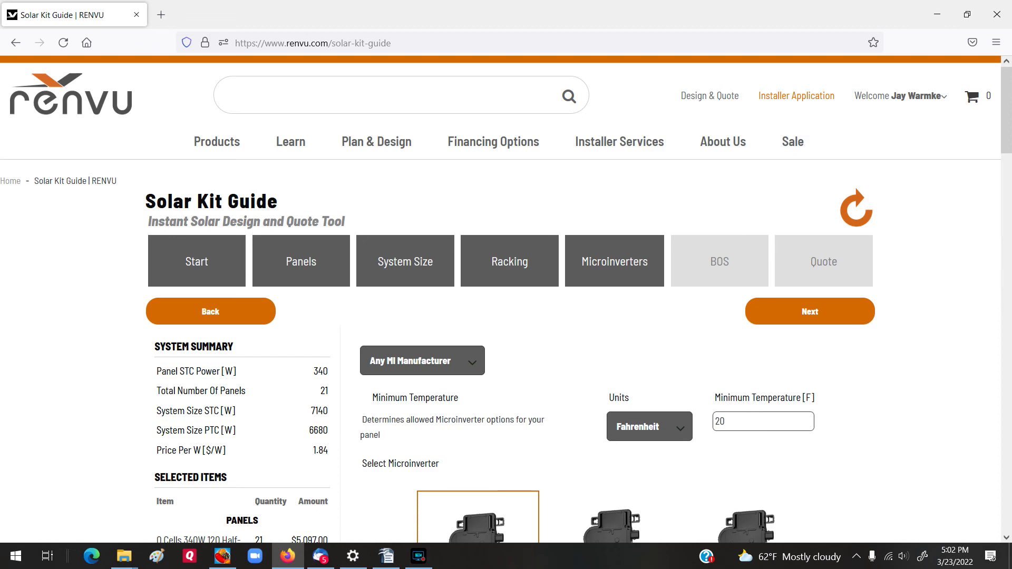
left_click_drag(1008, 114, 1009, 229)
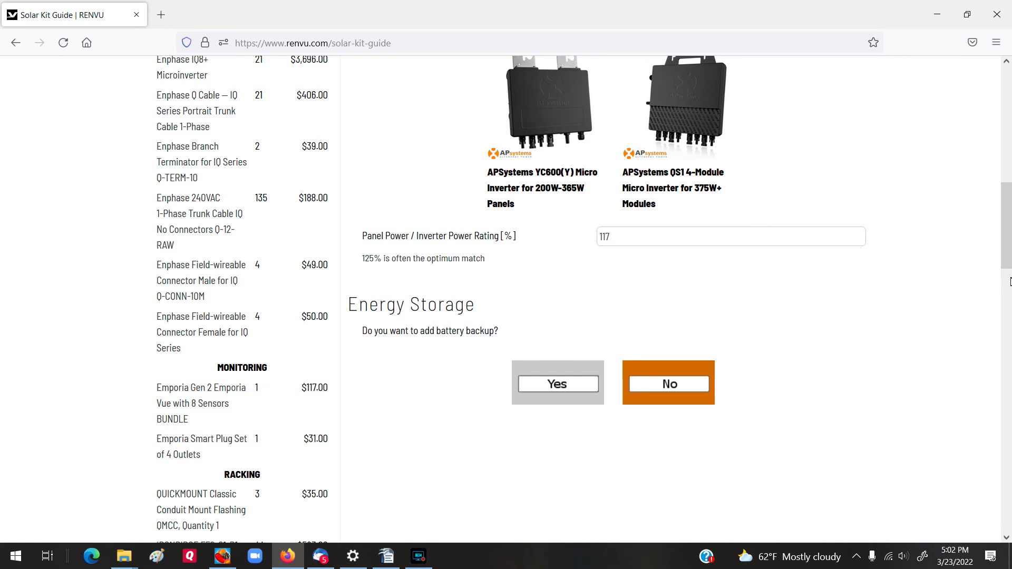
mouse_move(1006, 247)
left_mouse_down()
mouse_move(1006, 155)
mouse_move(1009, 246)
left_mouse_up()
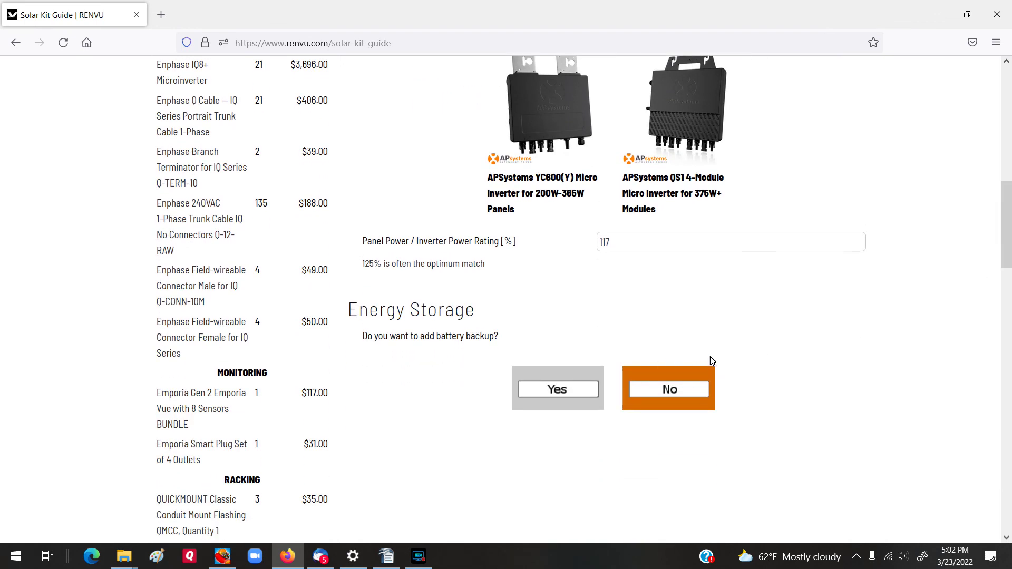
left_click_drag(1009, 221, 1010, 464)
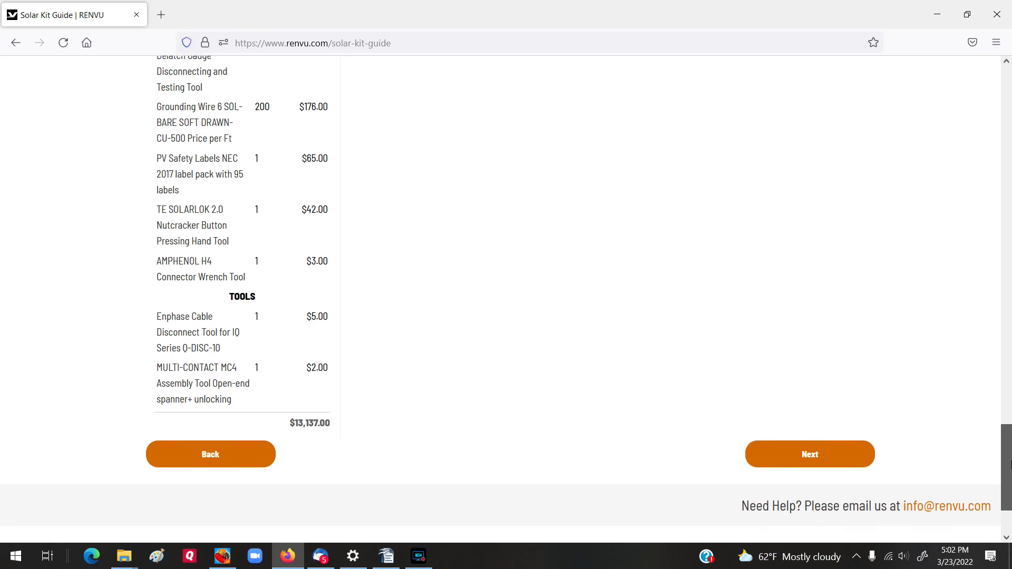
left_click_drag(1010, 463, 1000, 112)
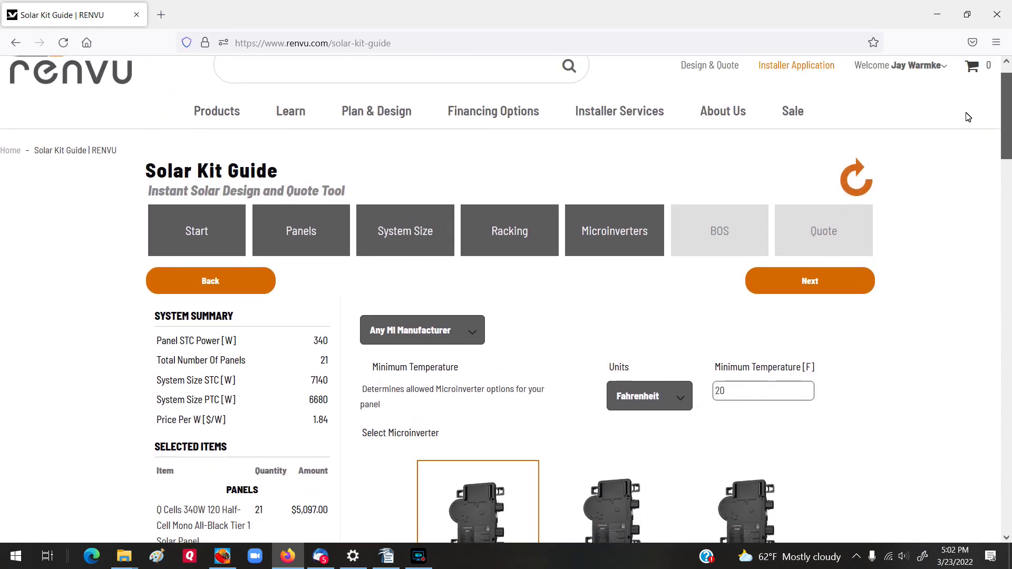
Advance to the BOS step with Cables, Disconnect, Labels and Tools kept ticked, totalling $13,170.00.
left_click(715, 233)
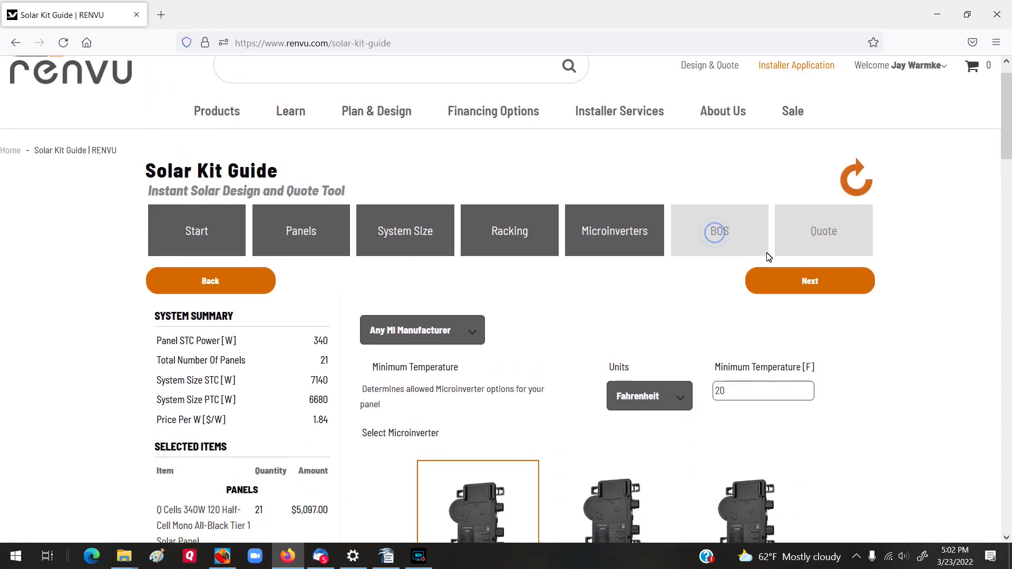
left_click(802, 279)
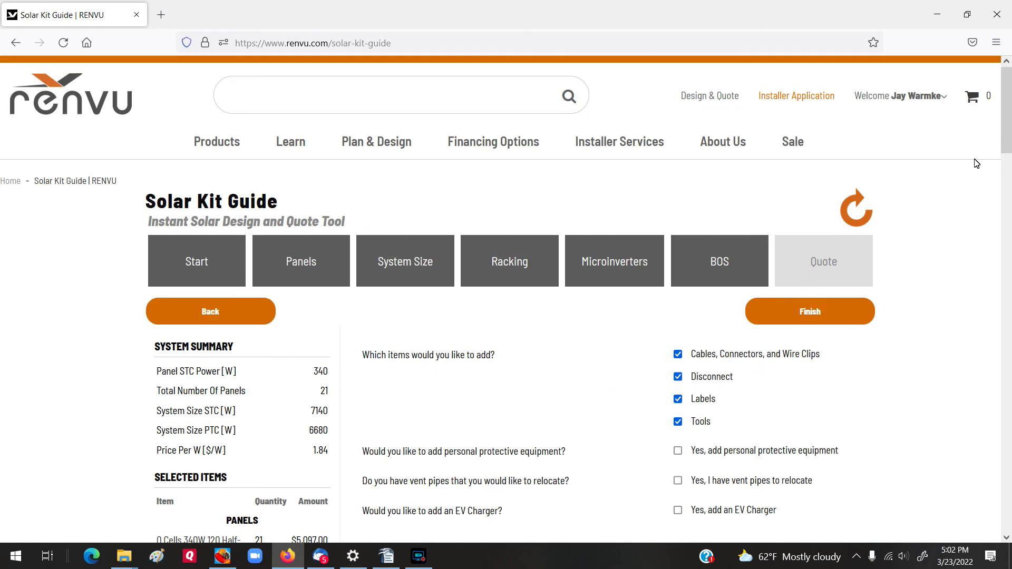
mouse_move(1007, 132)
left_mouse_down()
mouse_move(1009, 493)
mouse_move(1009, 135)
left_mouse_up()
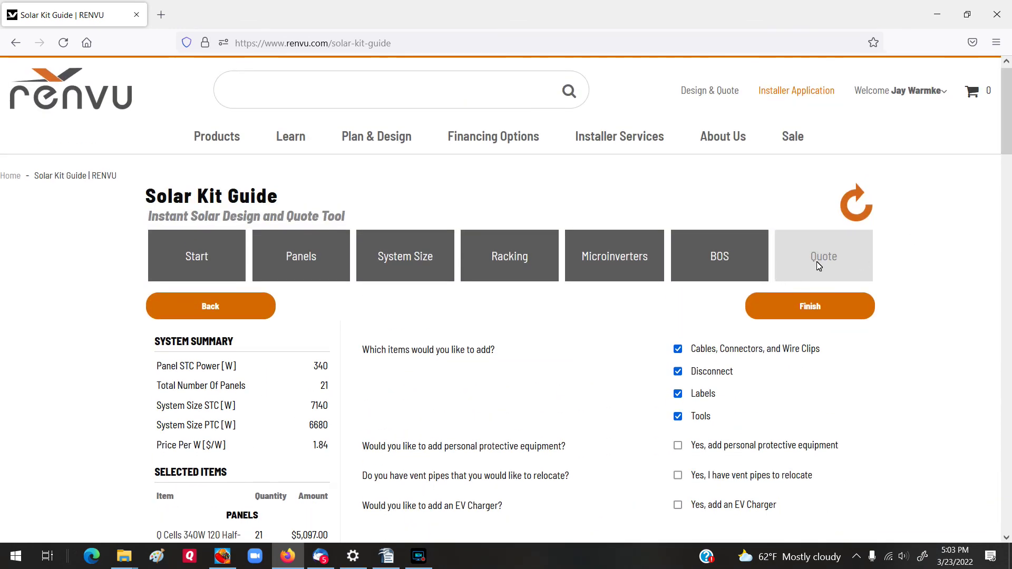
Generate the quote and scroll the itemized list: 21 Q Cells panels, Enphase microinverters, monitoring, racking.
left_click(812, 309)
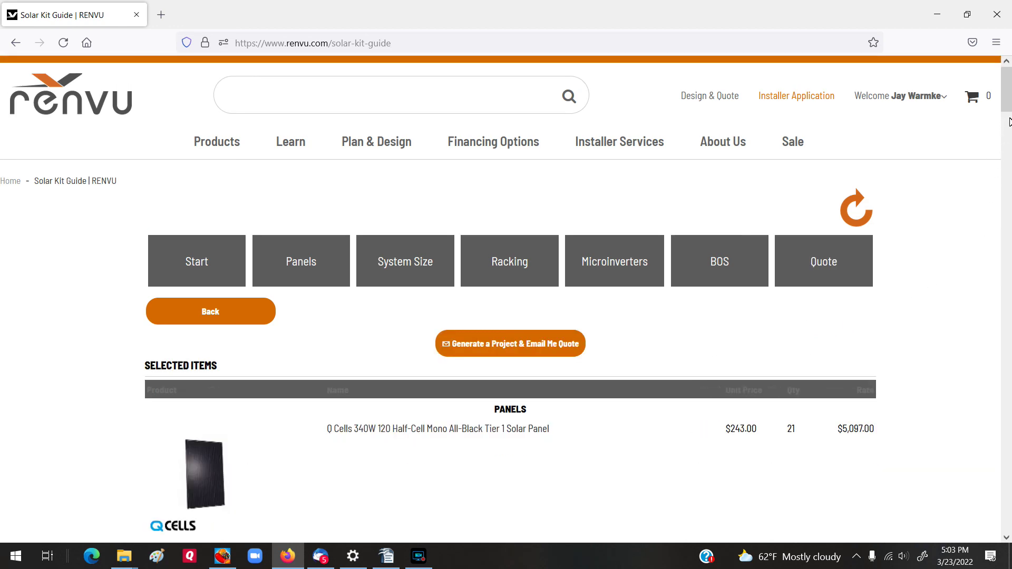
scroll(1009, 119, "down", 3)
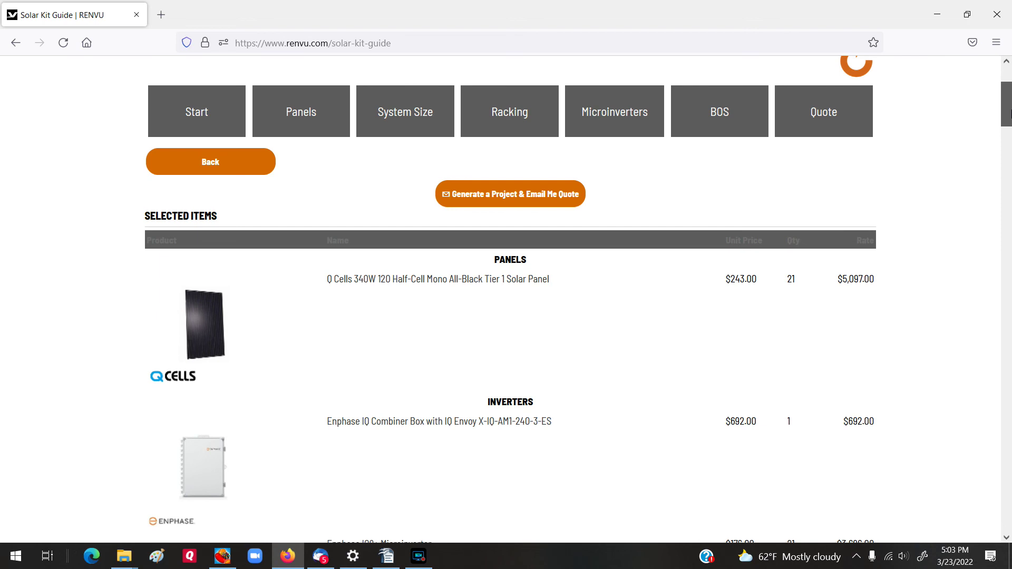
scroll(1009, 113, "down", 3)
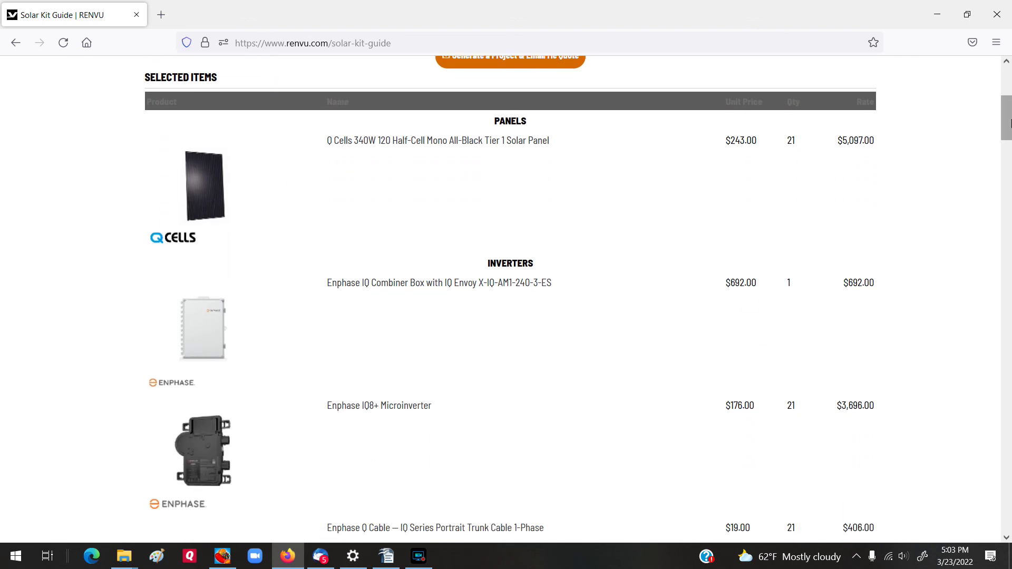
scroll(1009, 119, "down", 2)
scroll(1009, 114, "up", 4)
scroll(572, 207, "down", 1)
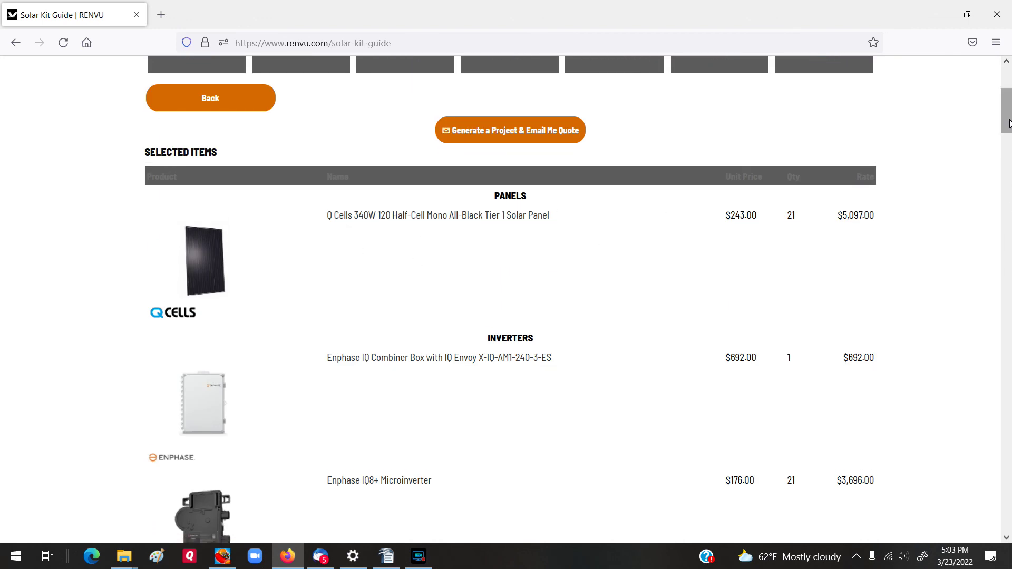
left_click_drag(1007, 113, 1010, 125)
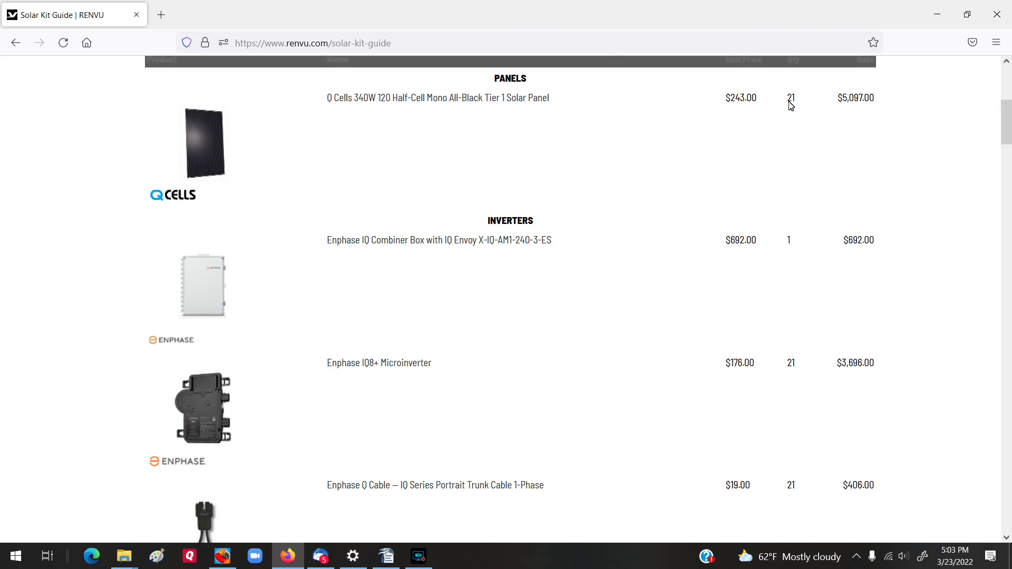
left_click_drag(1008, 130, 1009, 236)
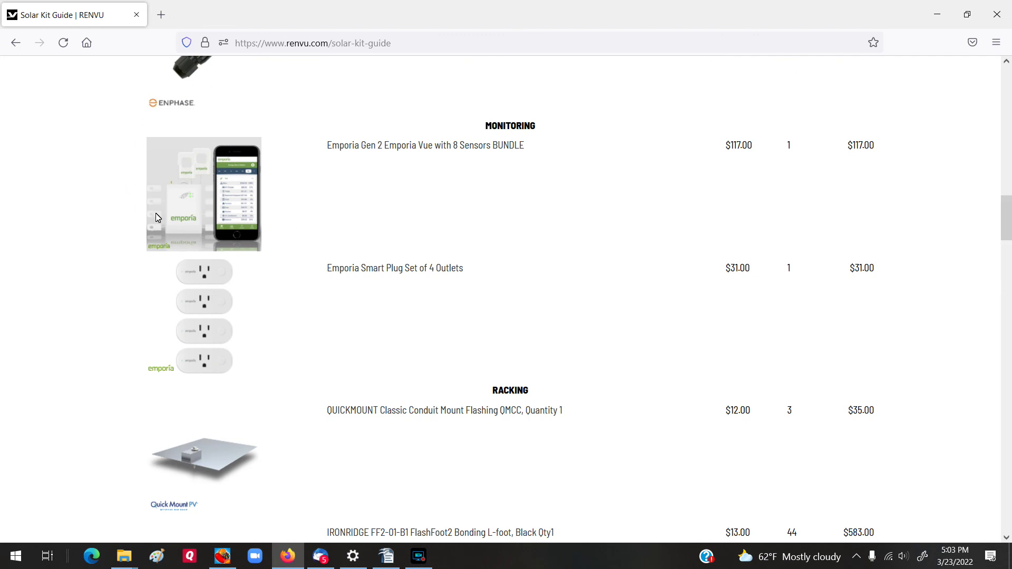
left_click_drag(1009, 226, 1009, 67)
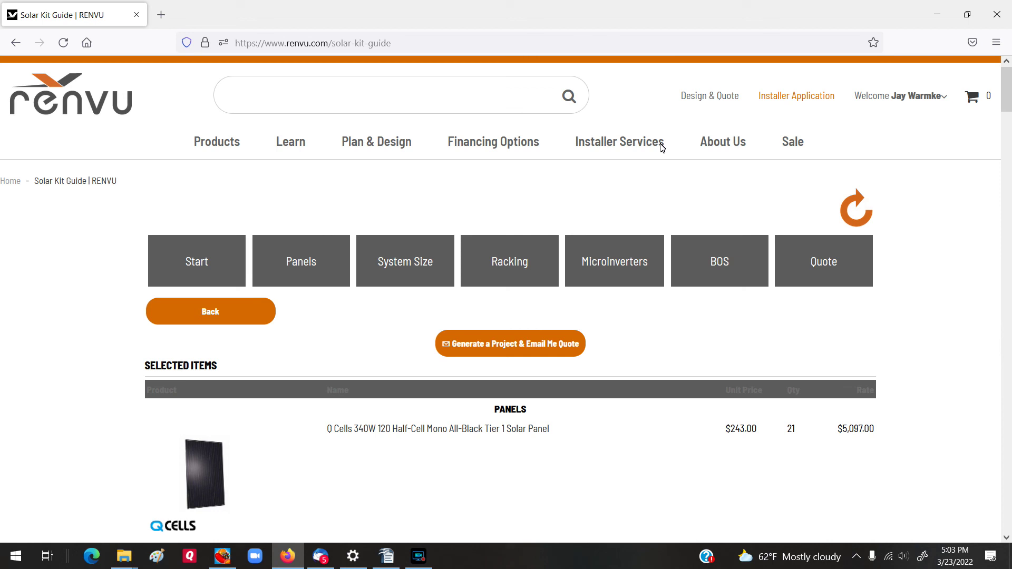